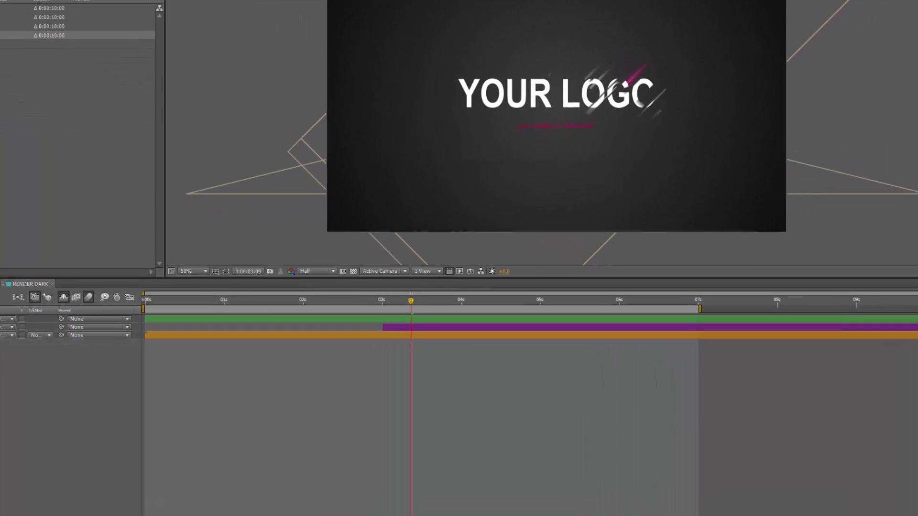
# Step: Bring the Stripes Logo project window into view and switch to the LOGO composition
pyautogui.moveTo(917, 109); pyautogui.dragTo(366, 107)
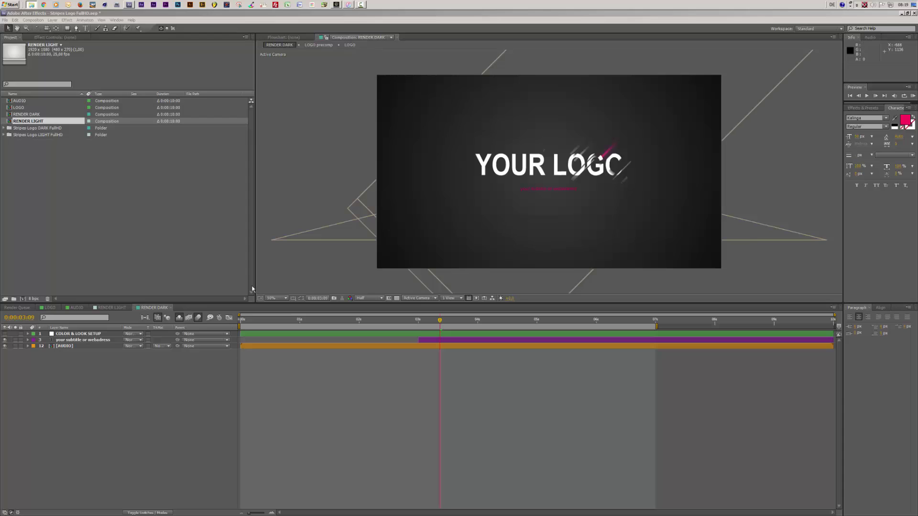
pyautogui.click(54, 309)
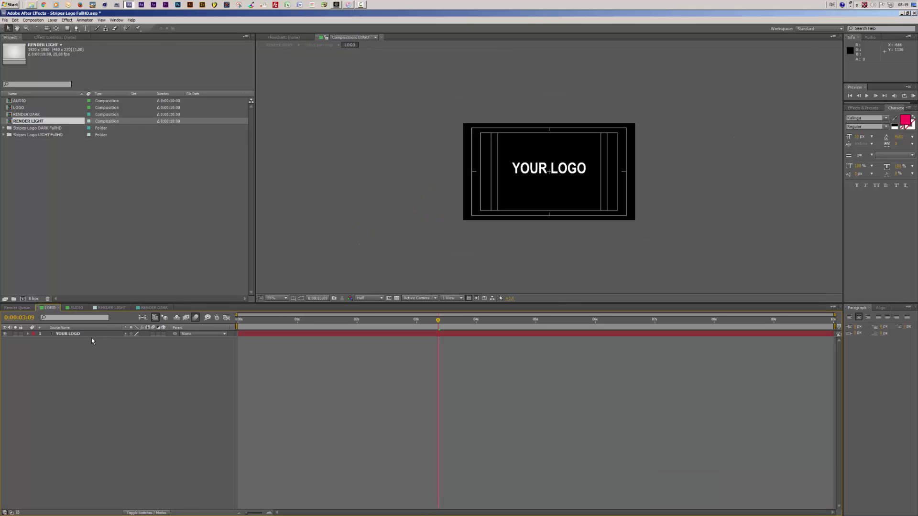
# Step: Preview the AUDIO, RENDER LIGHT (0:00:02:05) and RENDER DARK (0:00:02:10) compositions mid-animation
pyautogui.click(78, 309)
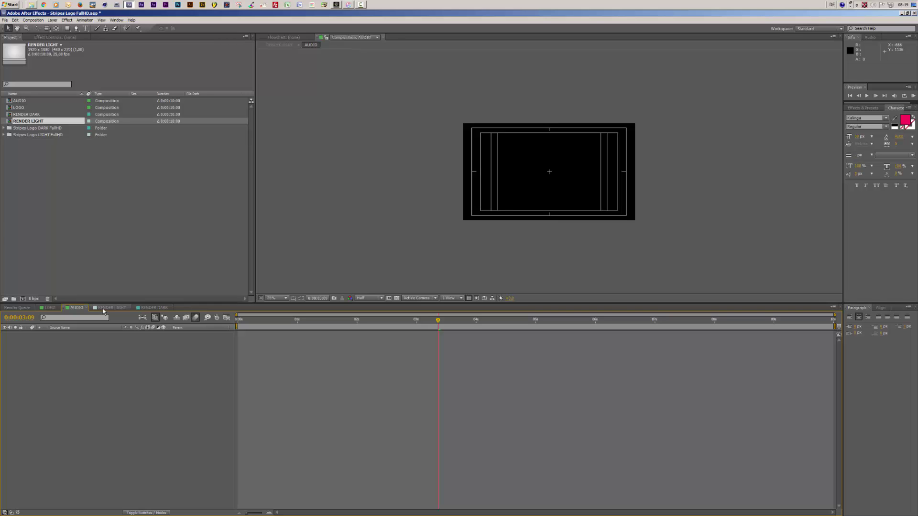
pyautogui.click(104, 309)
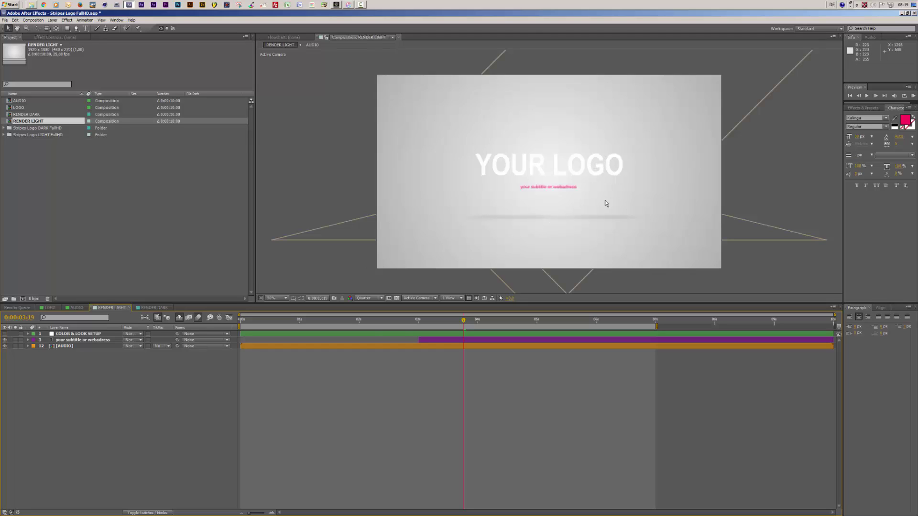
pyautogui.click(371, 320)
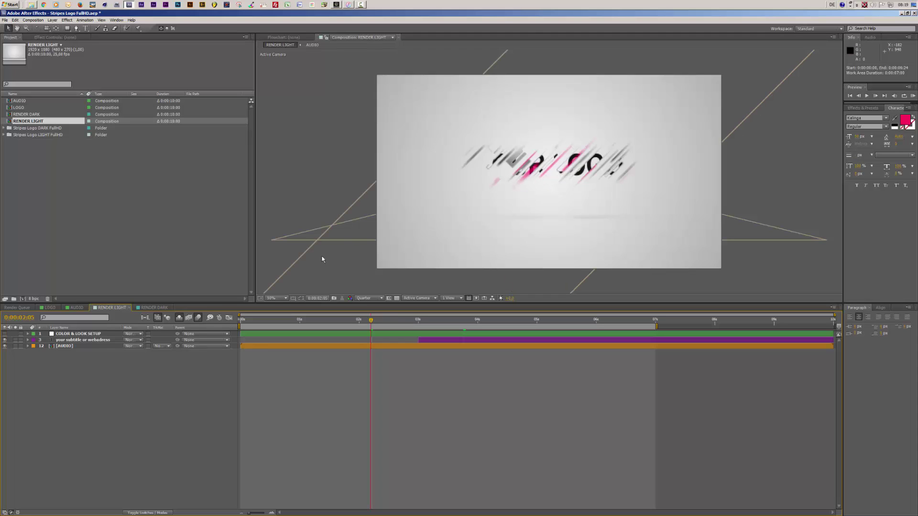
pyautogui.click(166, 306)
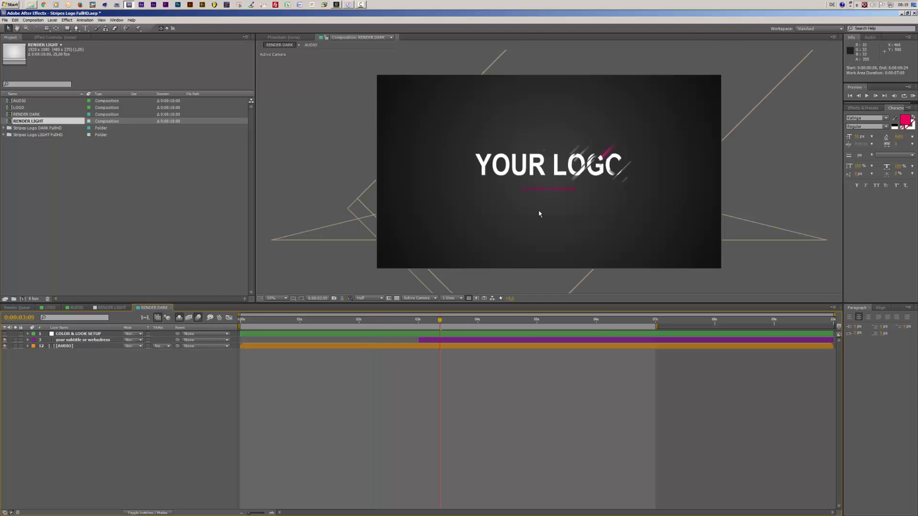
pyautogui.click(382, 324)
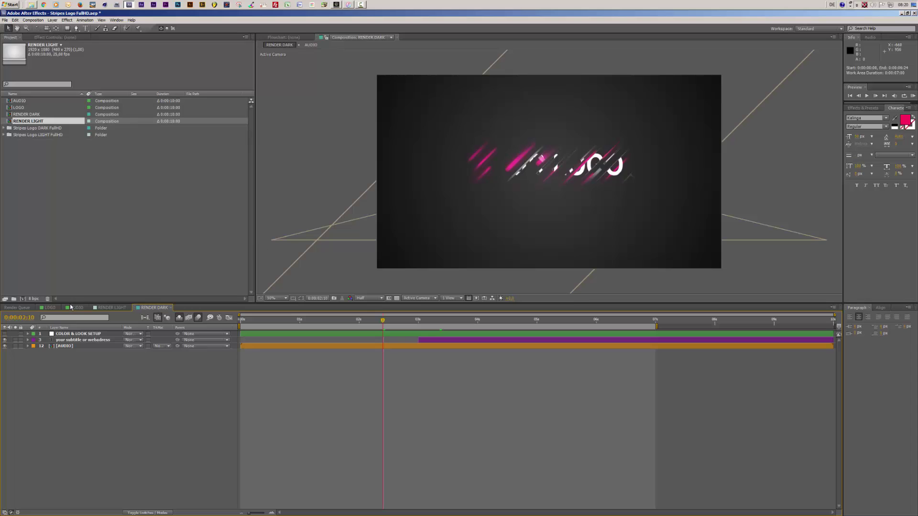
# Step: Set the RENDER LIGHT preview resolution to Half, then go back to LOGO
pyautogui.click(110, 308)
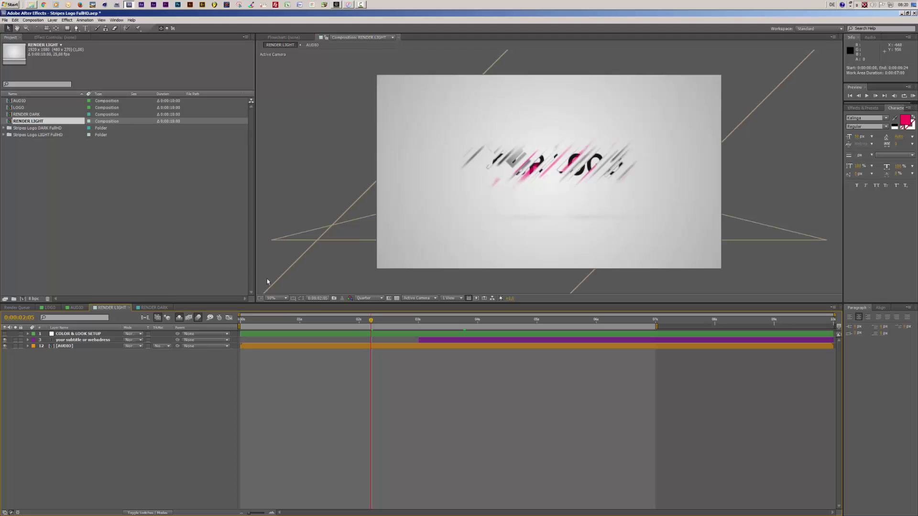
pyautogui.click(369, 298)
pyautogui.click(368, 321)
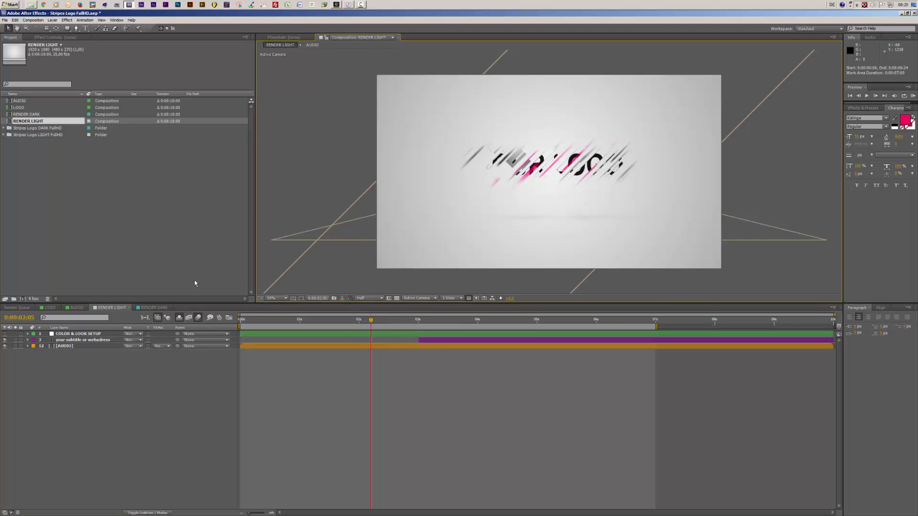
pyautogui.click(50, 307)
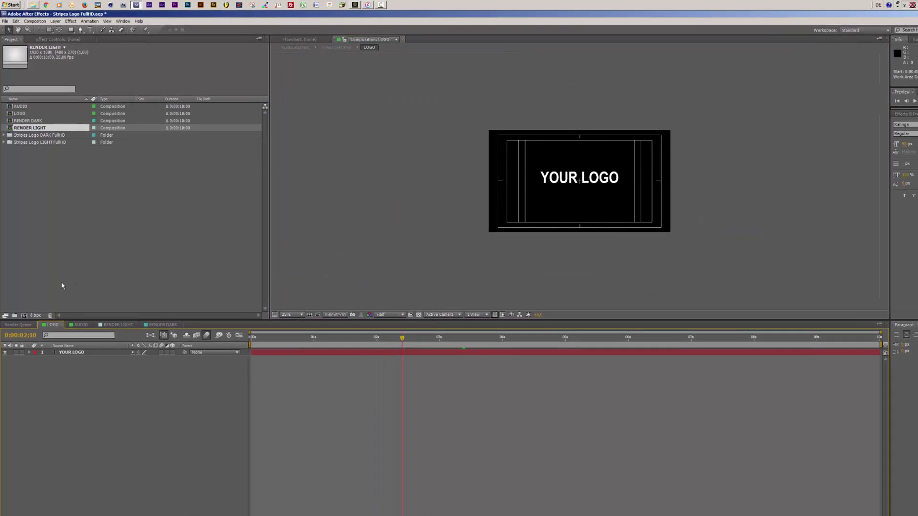
# Step: Import logo_only.ai from the Source (A:) drive and place it above YOUR LOGO in the timeline
pyautogui.click(5, 24)
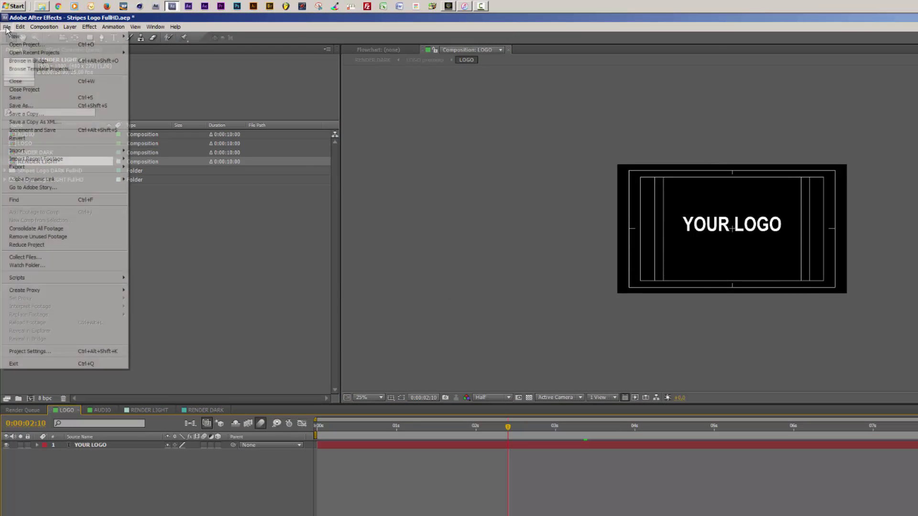
pyautogui.moveTo(53, 151)
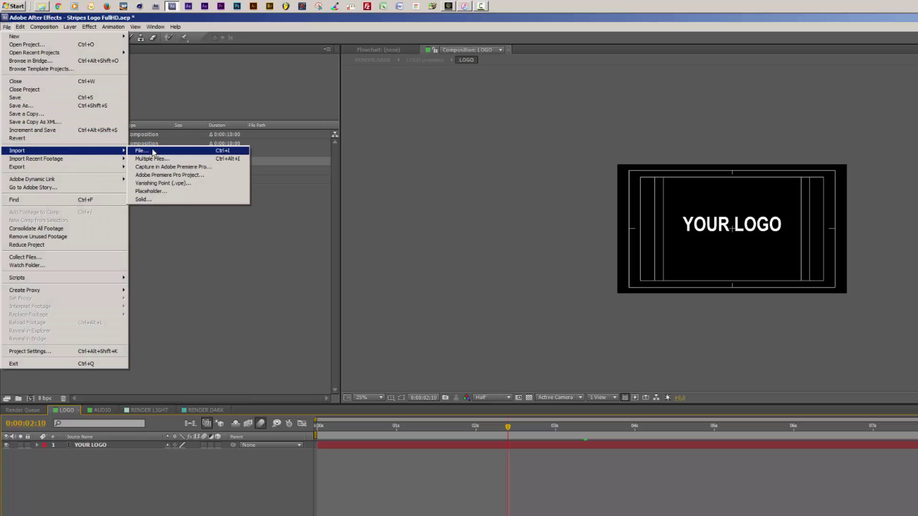
pyautogui.click(153, 151)
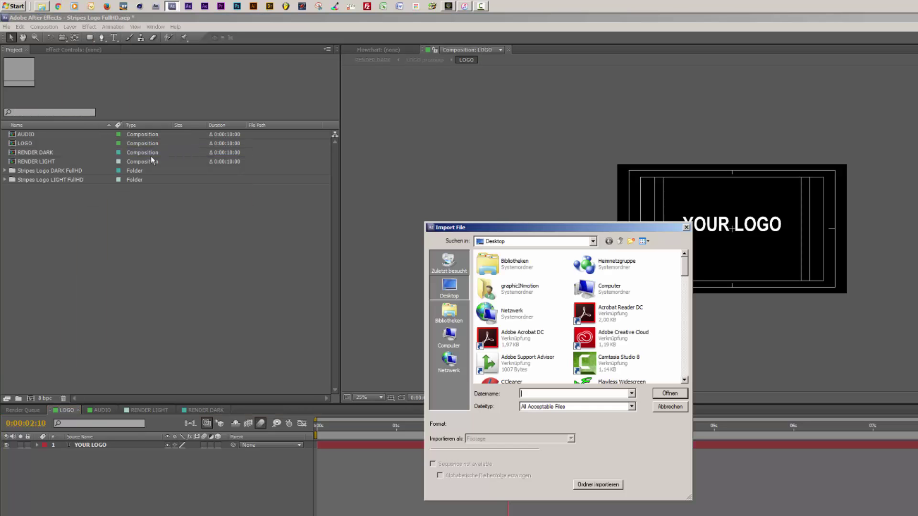
pyautogui.click(463, 337)
pyautogui.doubleClick(532, 283)
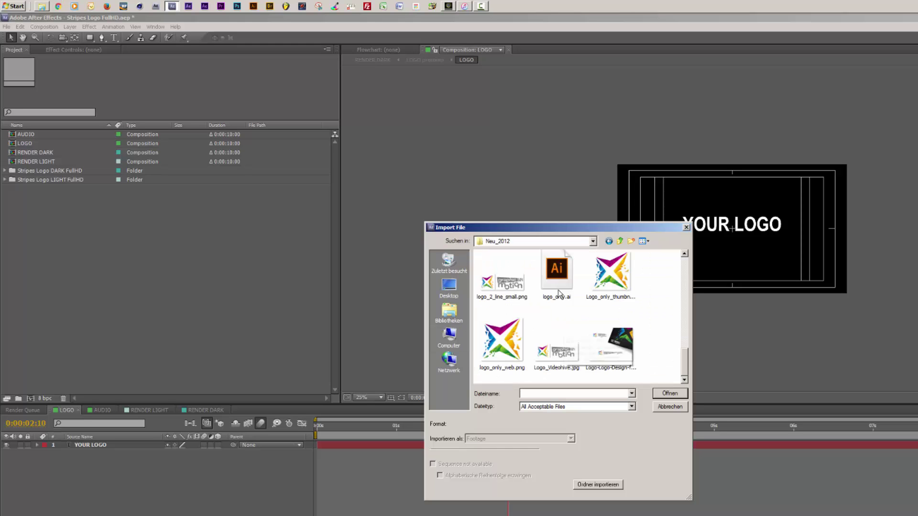
pyautogui.click(557, 277)
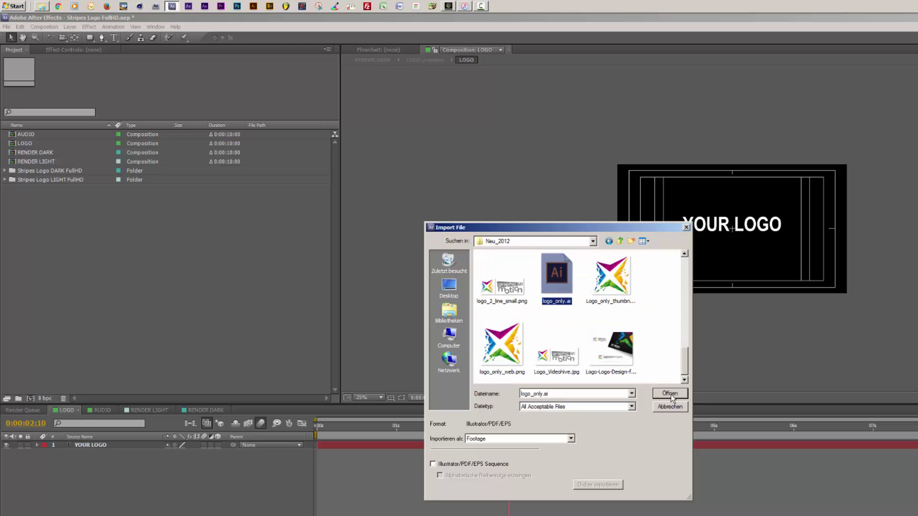
pyautogui.click(670, 393)
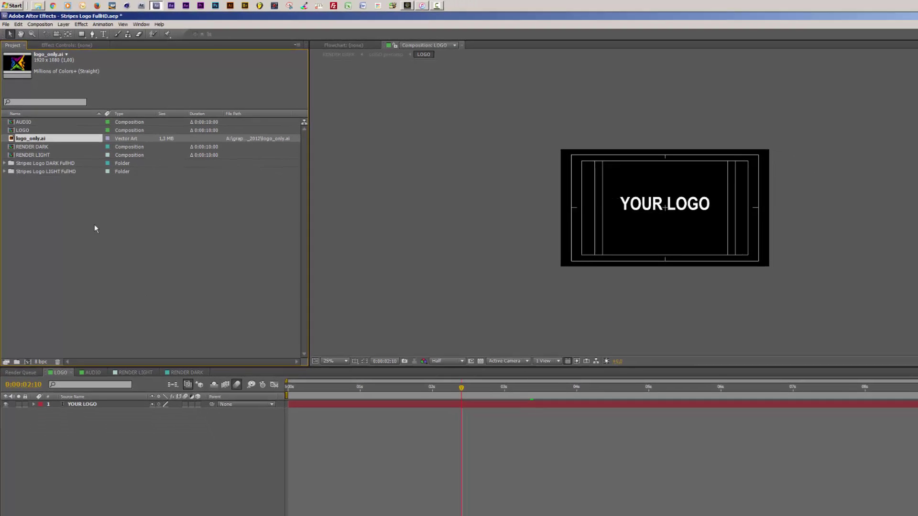
pyautogui.moveTo(32, 116); pyautogui.dragTo(76, 335)
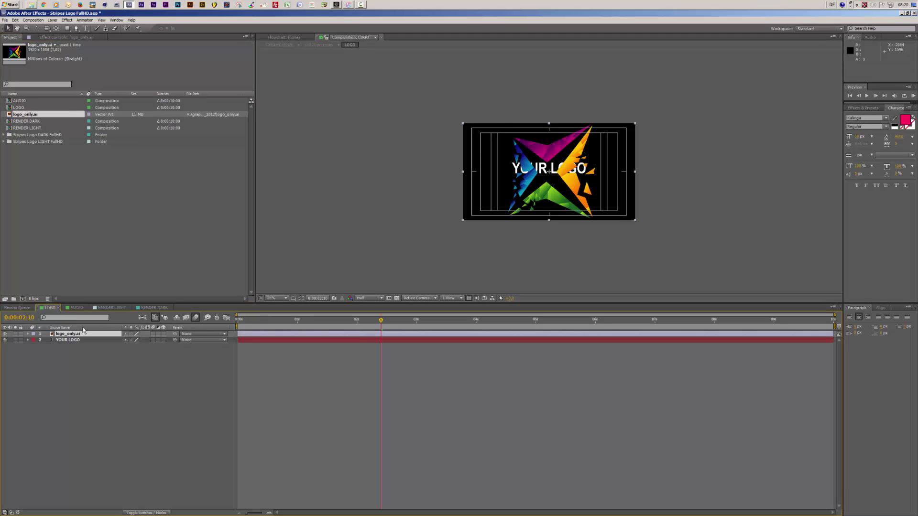
# Step: Hide the YOUR LOGO text layer and make the logo_only.ai layer visible
pyautogui.click(73, 340)
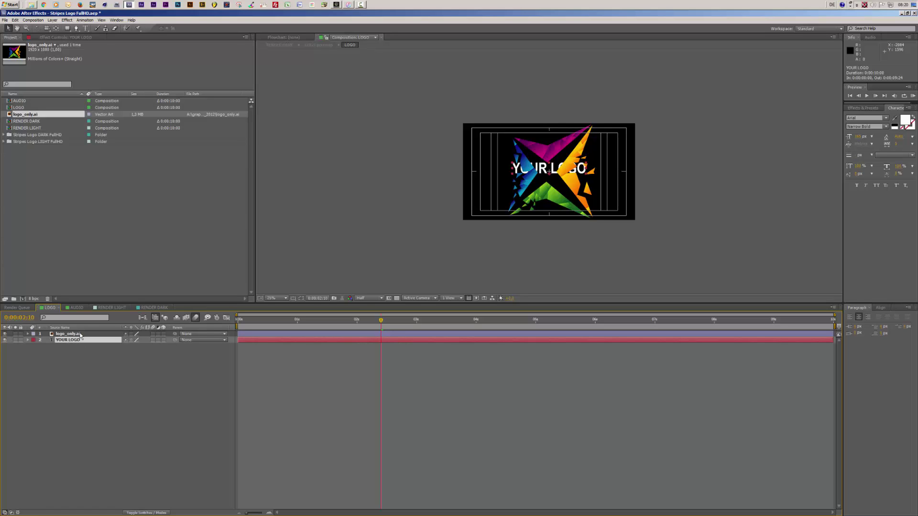
pyautogui.click(4, 335)
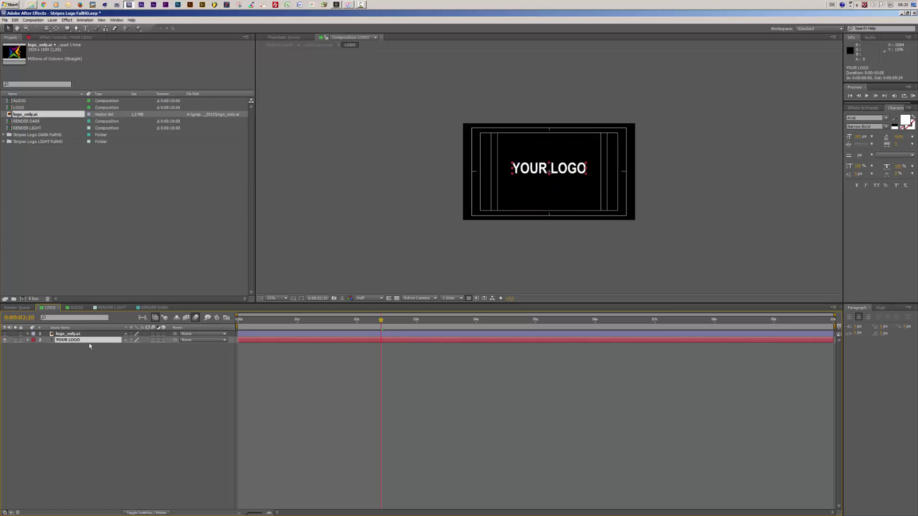
pyautogui.doubleClick(88, 340)
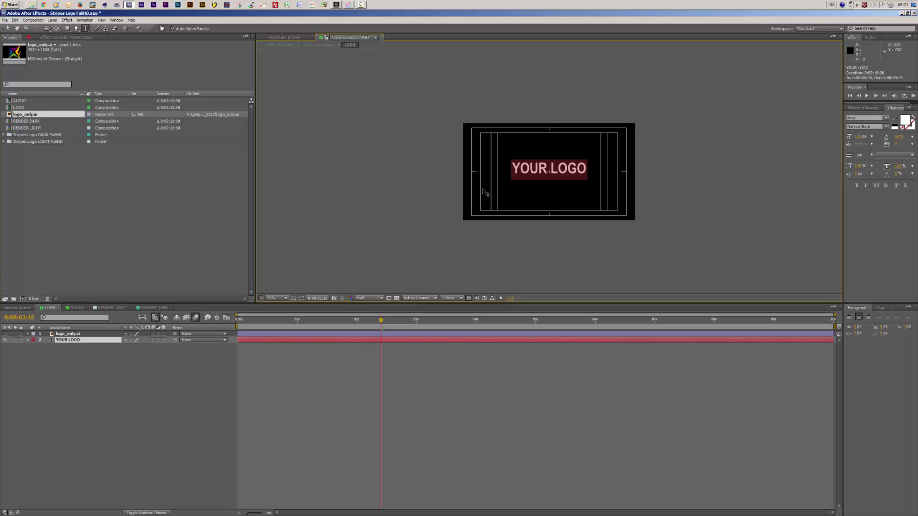
pyautogui.click(65, 334)
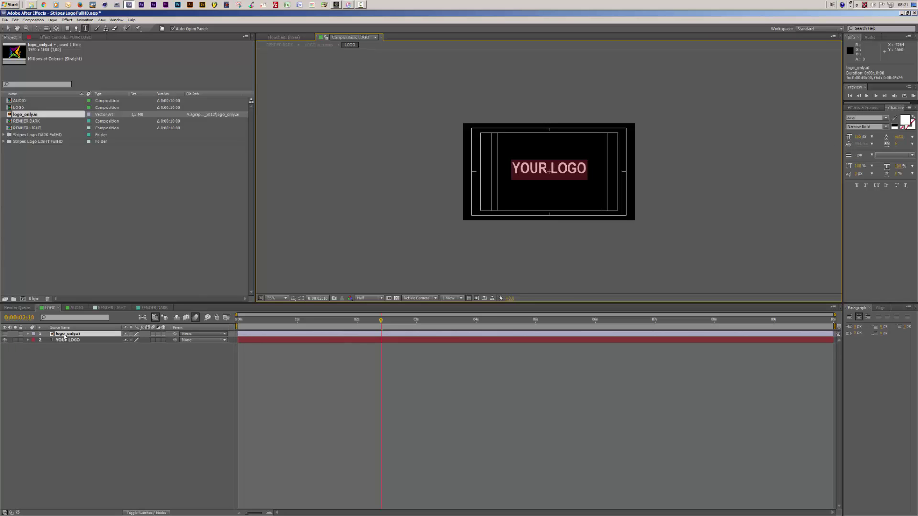
pyautogui.click(5, 339)
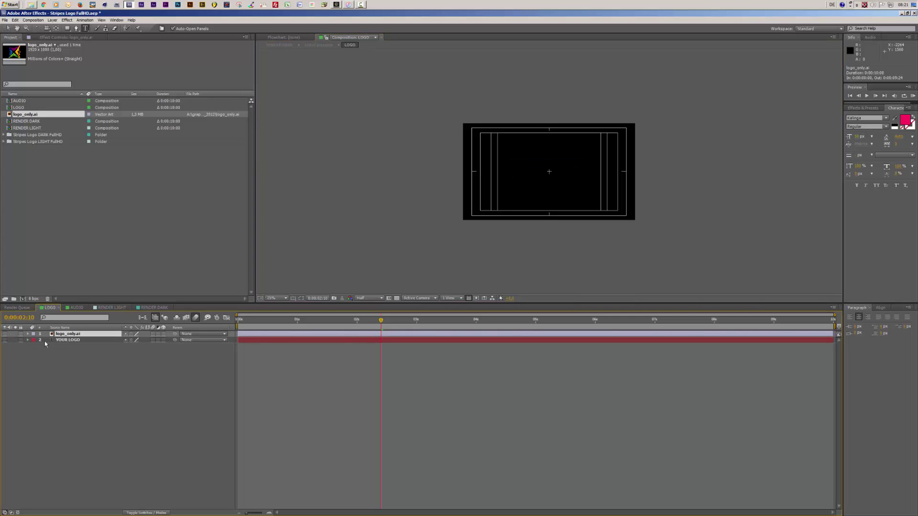
pyautogui.click(5, 334)
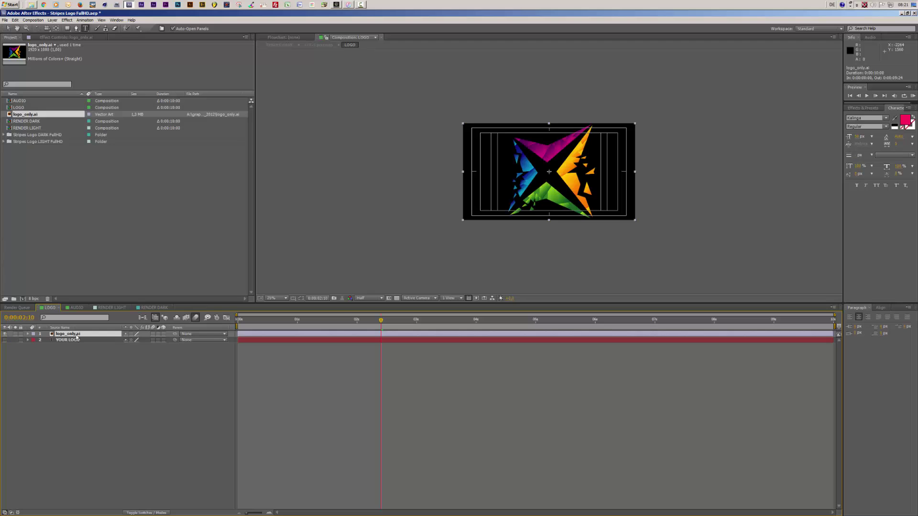
# Step: Reveal the logo's Scale, drag it down to about 38%, and zoom the view to 50%
pyautogui.press('s')
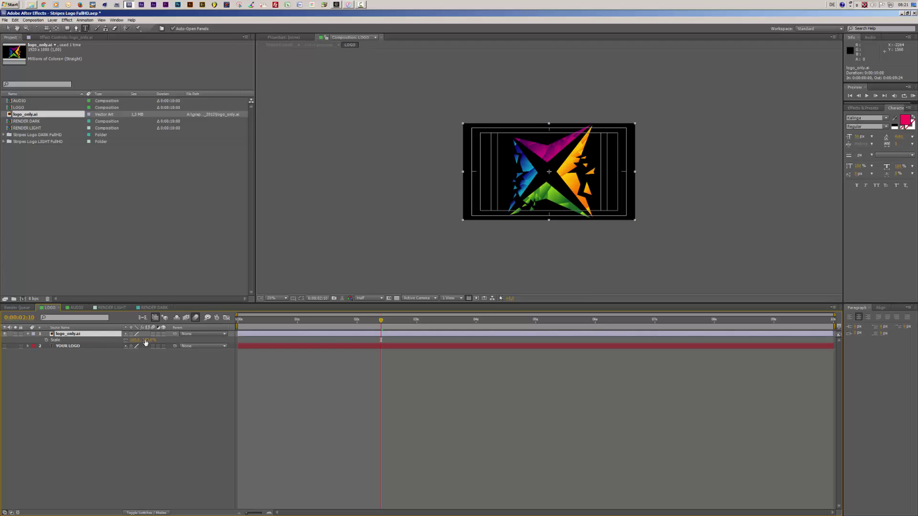
pyautogui.moveTo(144, 340); pyautogui.dragTo(113, 340)
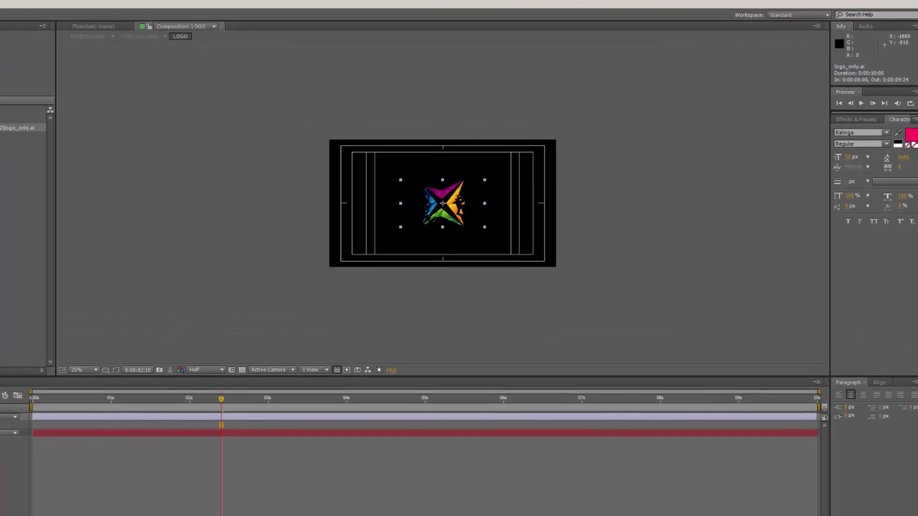
pyautogui.press('.')
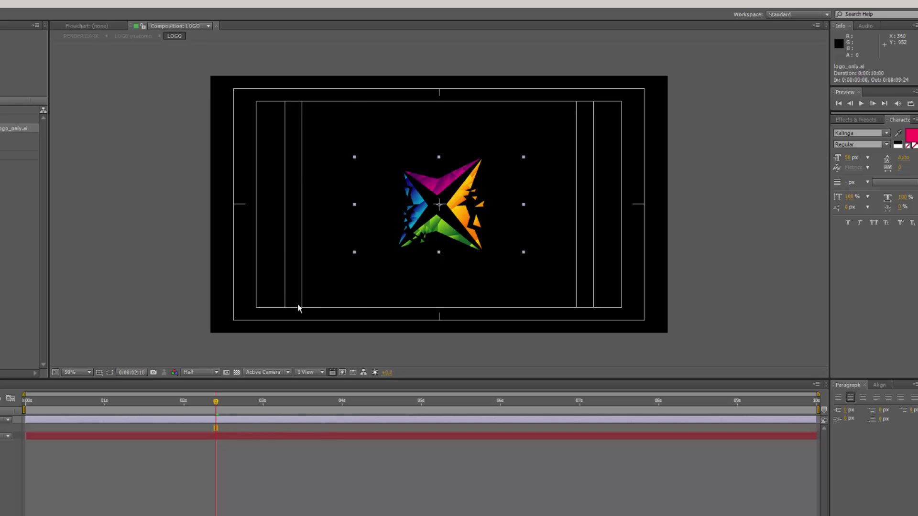
pyautogui.click(99, 372)
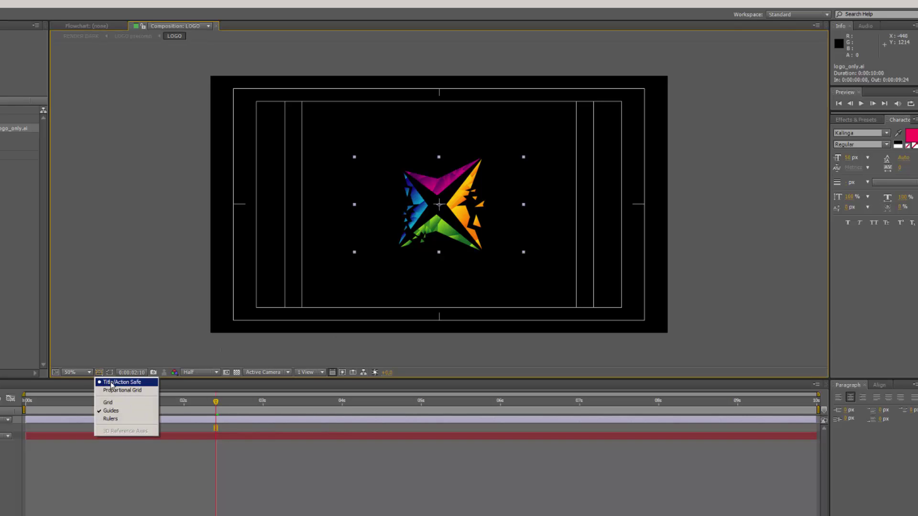
pyautogui.click(111, 382)
pyautogui.click(99, 373)
pyautogui.click(112, 382)
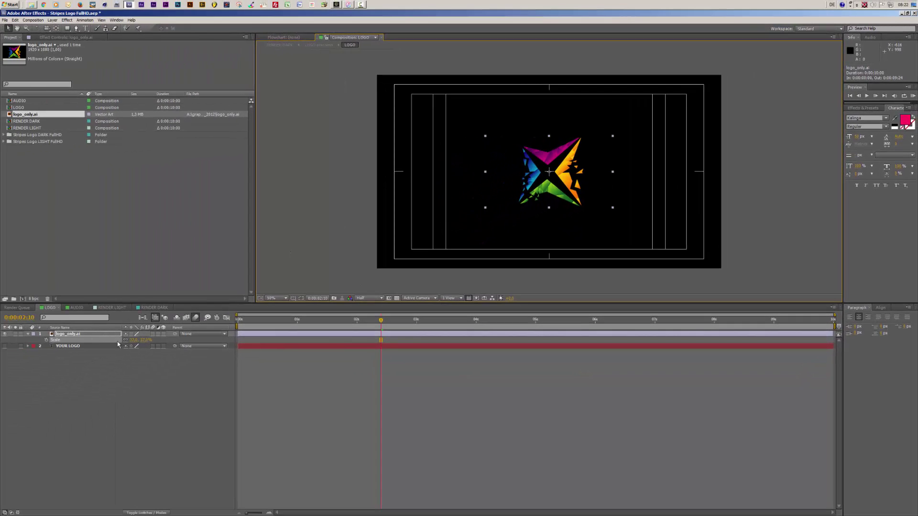
# Step: Set the logo scale to exactly 35% and nudge it up 10 pixels
pyautogui.click(133, 341)
pyautogui.write('3')
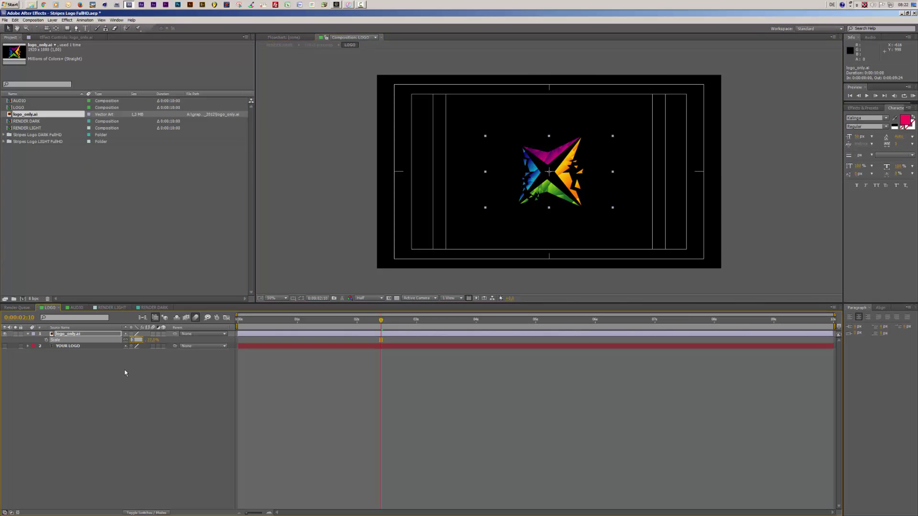
pyautogui.write('5')
pyautogui.press('Return')
pyautogui.click(78, 335)
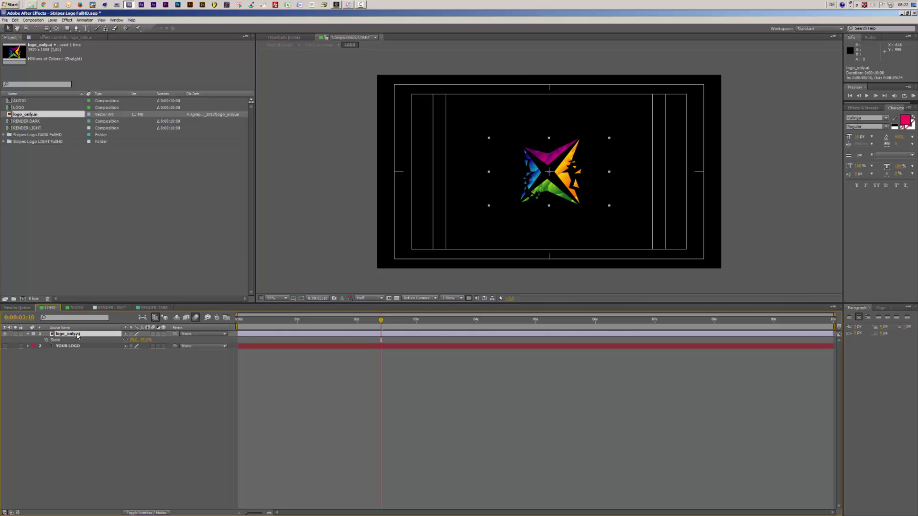
pyautogui.hotkey('shift', 'Up')
pyautogui.hotkey('shift', 'Up')
pyautogui.hotkey('shift', 'Up')
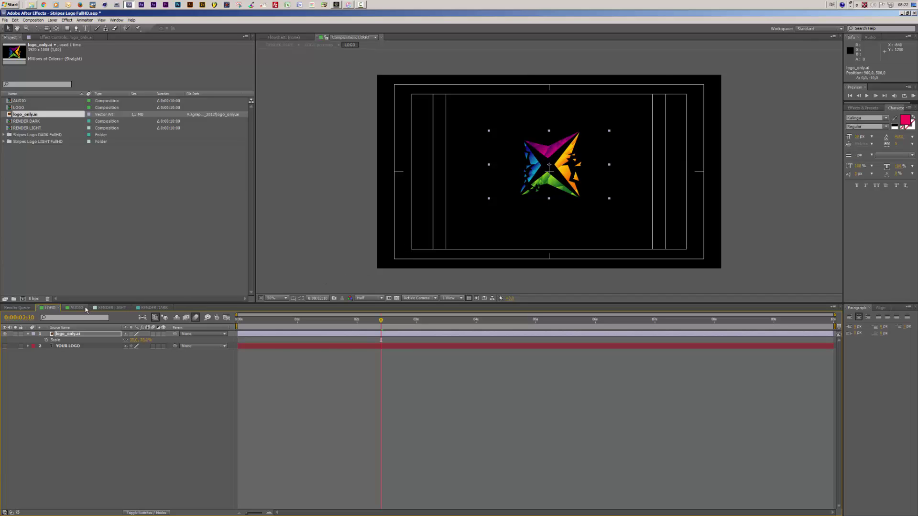
# Step: Switch to RENDER LIGHT and select its COLOR & LOOK SETUP layer
pyautogui.click(110, 308)
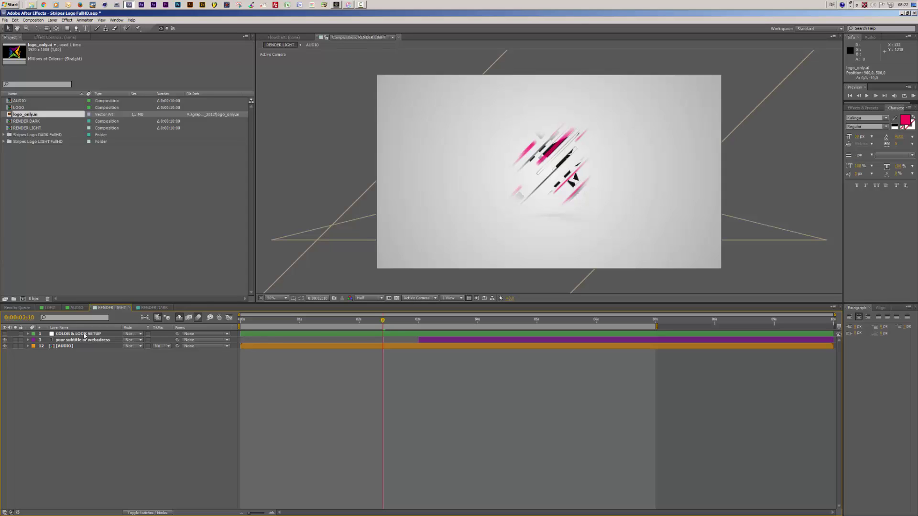
pyautogui.click(67, 334)
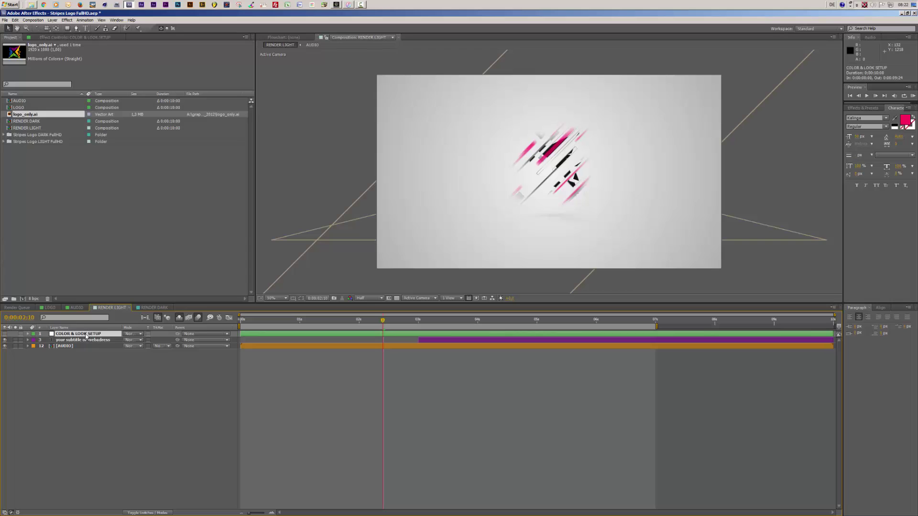
# Step: Show the COLOR & LOOK SETUP controls and try Logo Offset 100 and 110 at 0:00:02:02
pyautogui.click(75, 37)
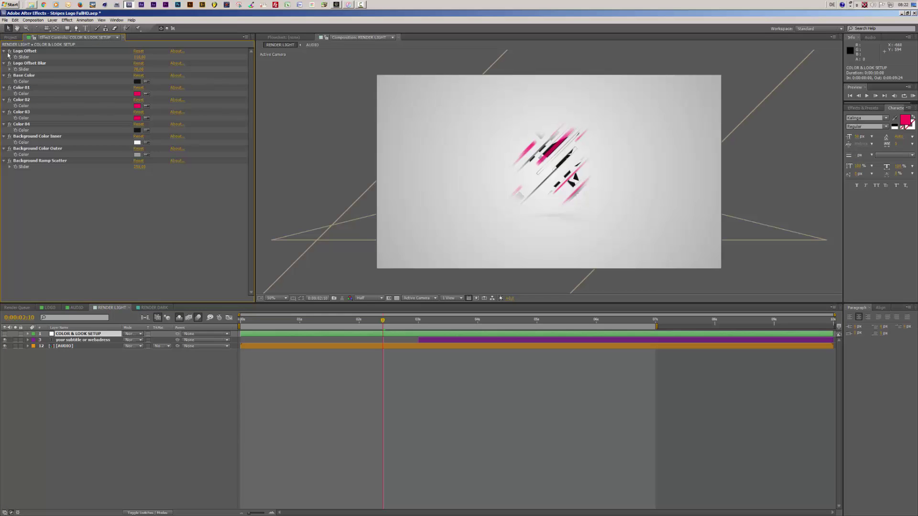
pyautogui.click(139, 57)
pyautogui.write('1')
pyautogui.press('Return')
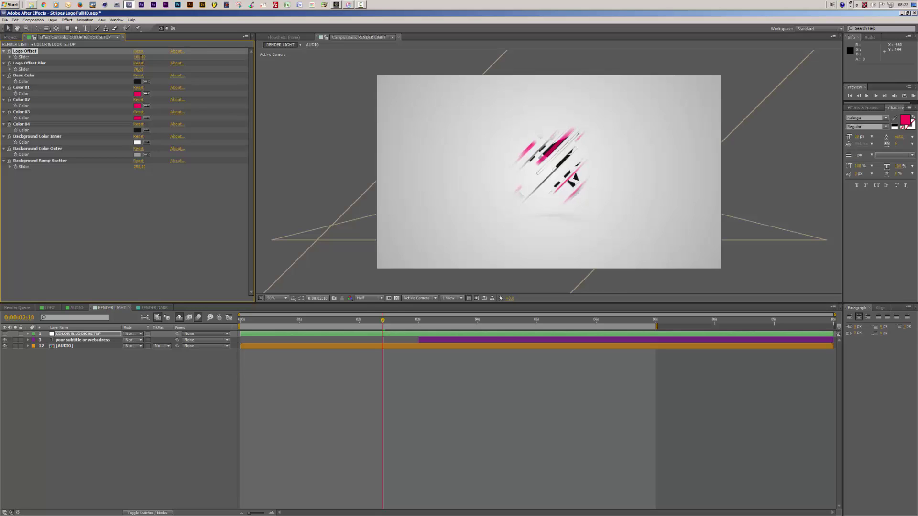
pyautogui.click(362, 321)
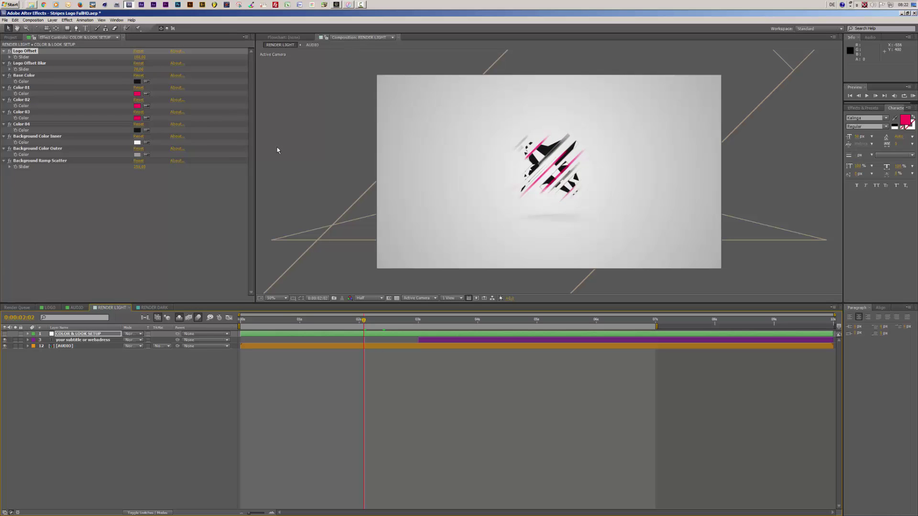
pyautogui.click(139, 56)
pyautogui.write('110')
pyautogui.press('Return')
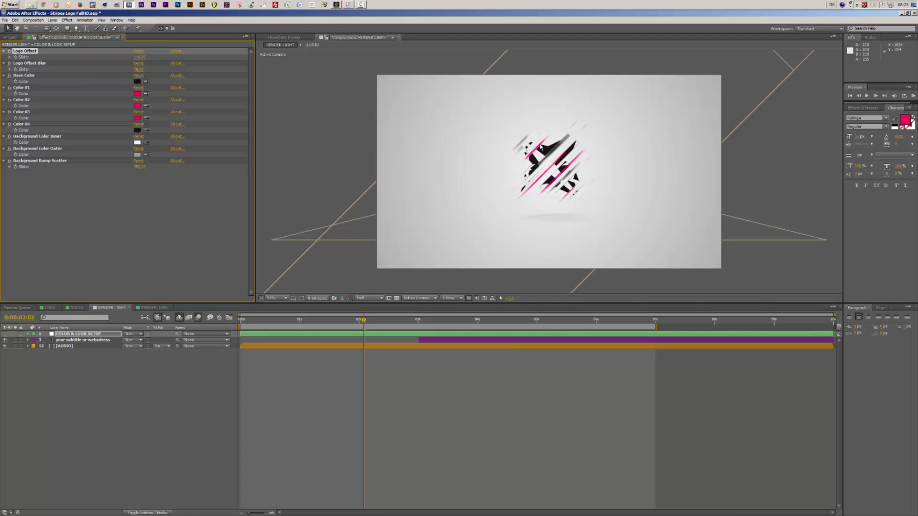
# Step: Scrub Logo Offset wider and back inward, then type a new Logo Offset value
pyautogui.moveTo(139, 56); pyautogui.dragTo(171, 57)
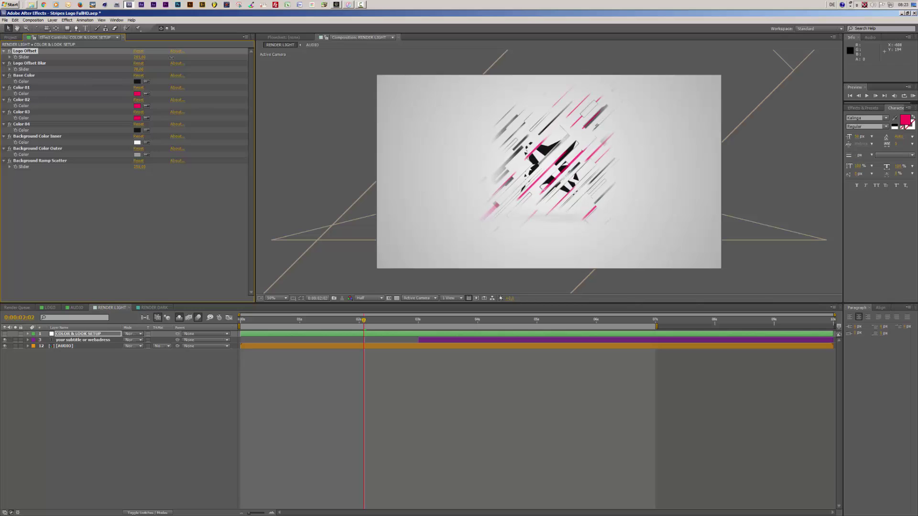
pyautogui.moveTo(168, 58); pyautogui.dragTo(127, 75)
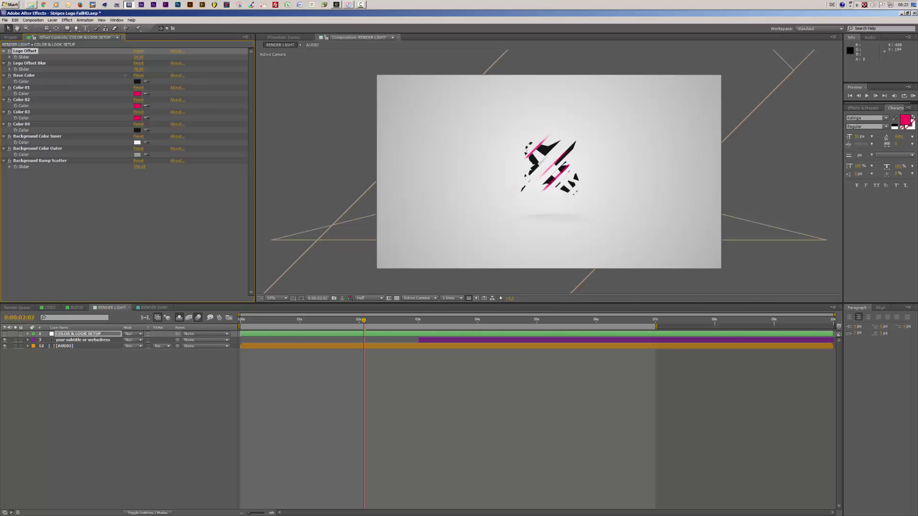
pyautogui.click(137, 58)
pyautogui.write('210')
pyautogui.press('Return')
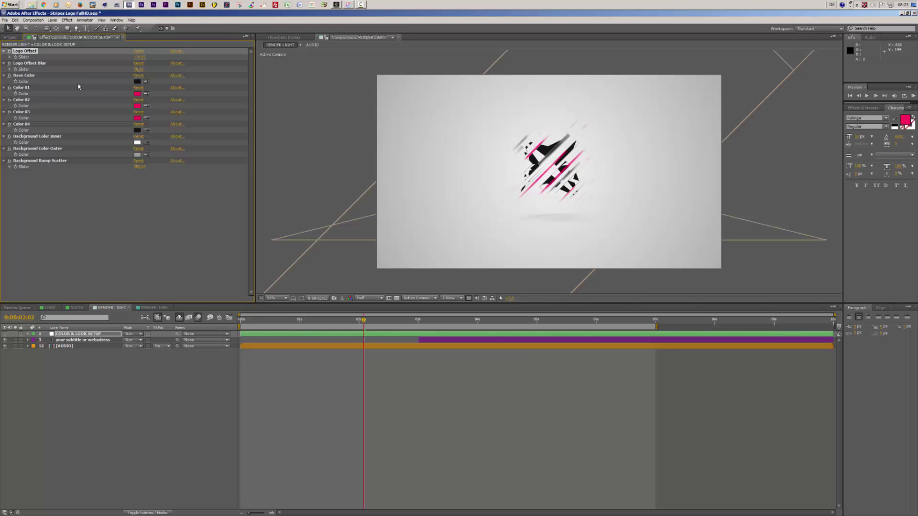
# Step: Set Logo Offset Blur to 0 and try larger Logo Offset spreads
pyautogui.click(139, 69)
pyautogui.write('0')
pyautogui.click(167, 200)
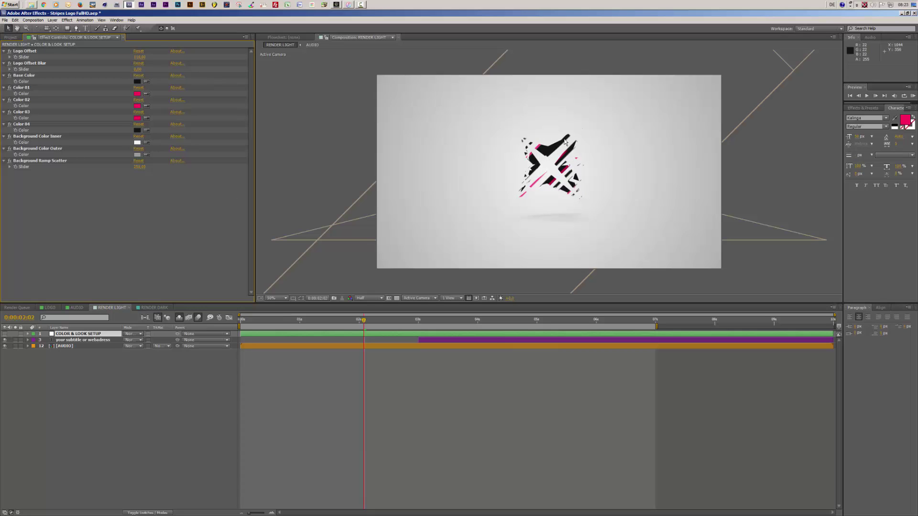
pyautogui.moveTo(140, 58)
pyautogui.mouseDown()
pyautogui.moveTo(160, 53)
pyautogui.moveTo(123, 58)
pyautogui.mouseUp()
pyautogui.click(137, 57)
pyautogui.write('10')
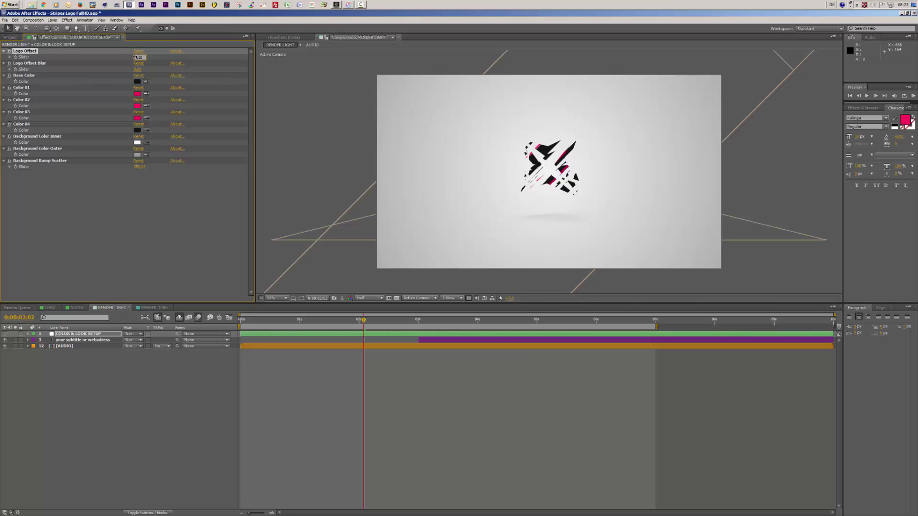
pyautogui.press('Return')
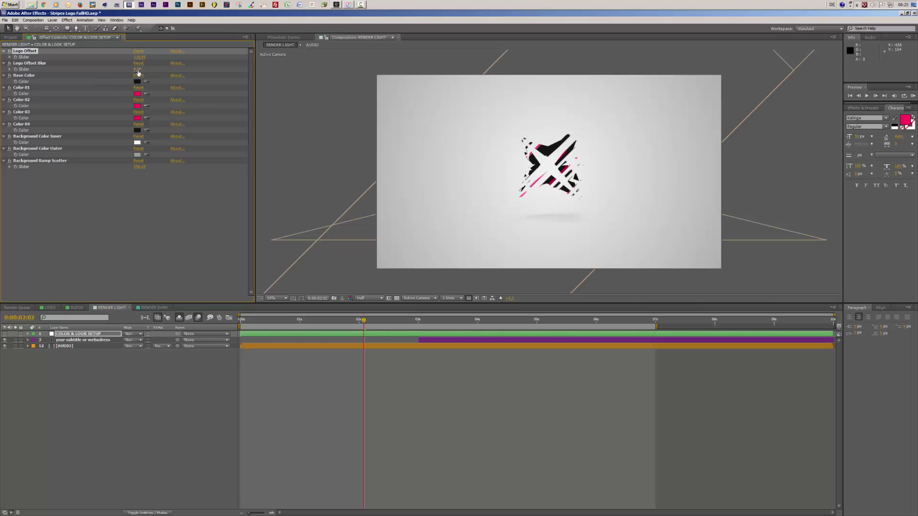
# Step: Raise Logo Offset Blur to 36, then set it to 70 and view 0:00:04:13
pyautogui.click(137, 70)
pyautogui.moveTo(142, 70); pyautogui.dragTo(158, 71)
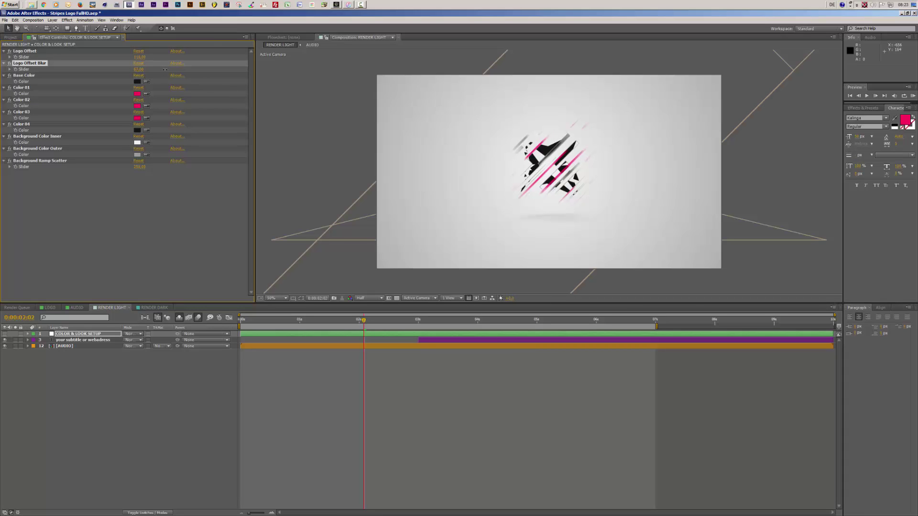
pyautogui.click(139, 70)
pyautogui.write('70')
pyautogui.click(153, 212)
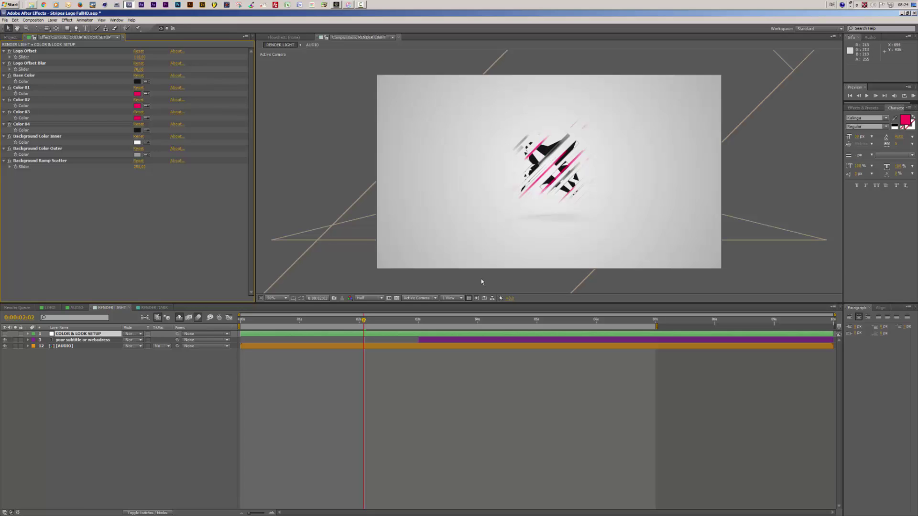
pyautogui.click(510, 324)
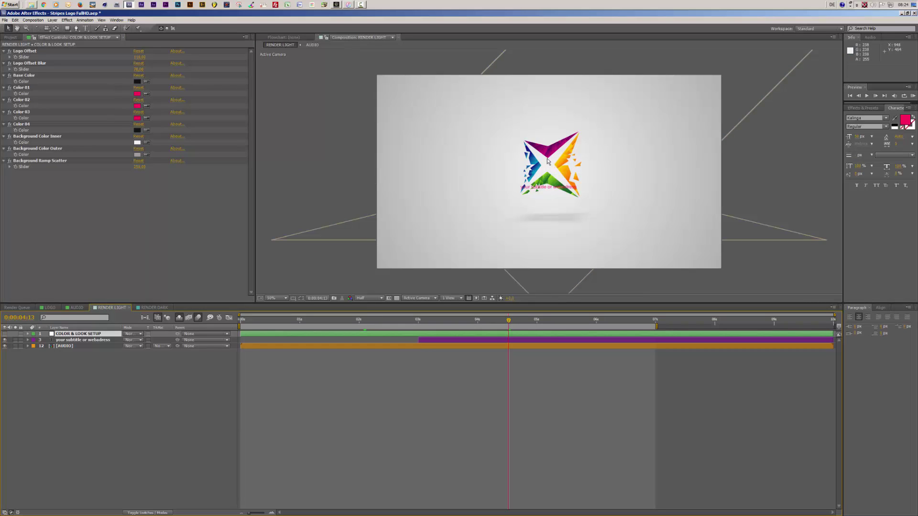
# Step: At frame 0:00:02:01, change the Base Color from black to dark gray 343434
pyautogui.click(365, 323)
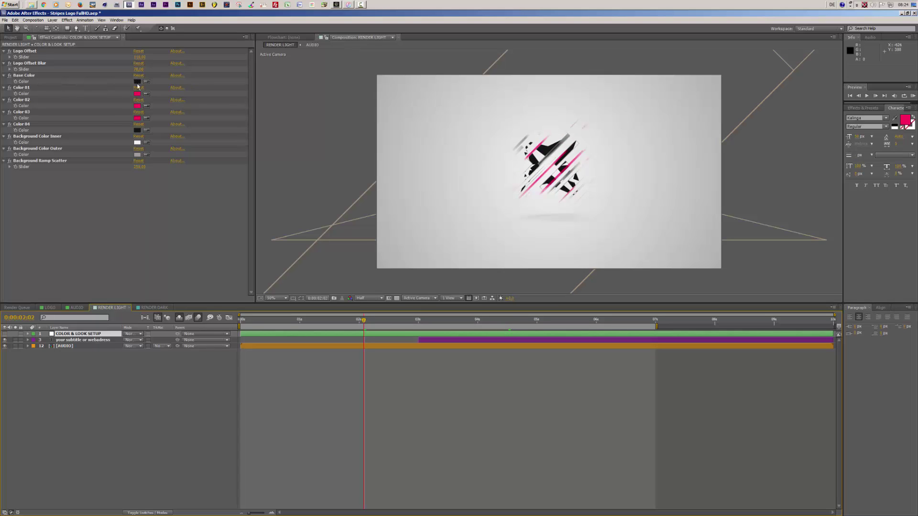
pyautogui.click(366, 320)
pyautogui.moveTo(366, 320); pyautogui.dragTo(361, 320)
pyautogui.click(137, 82)
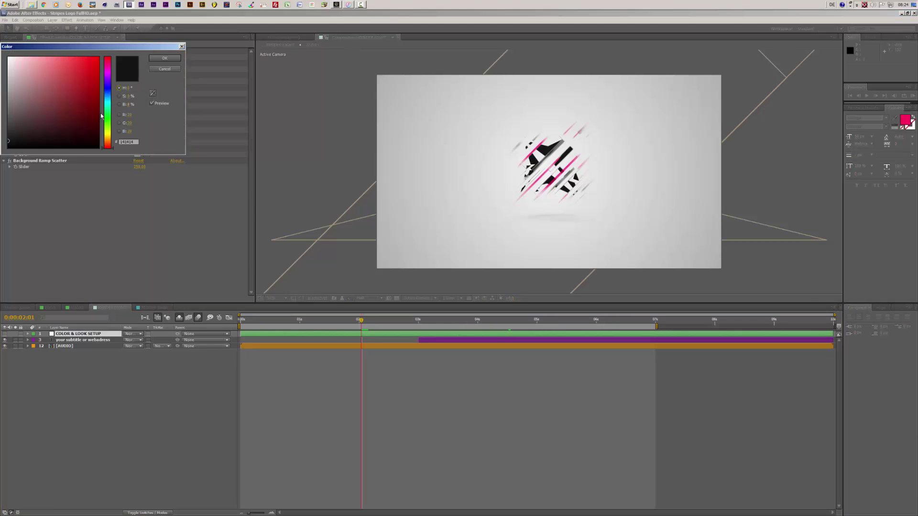
pyautogui.click(8, 121)
pyautogui.moveTo(7, 121); pyautogui.dragTo(7, 129)
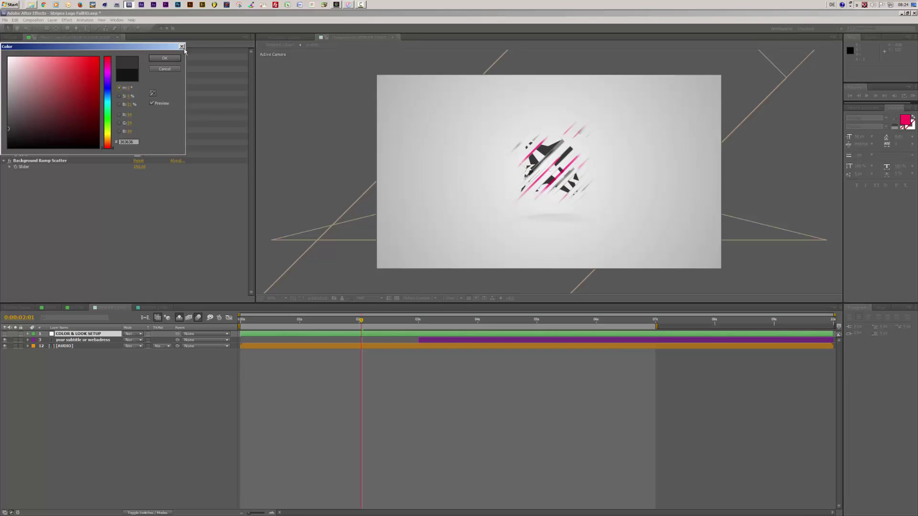
pyautogui.click(165, 58)
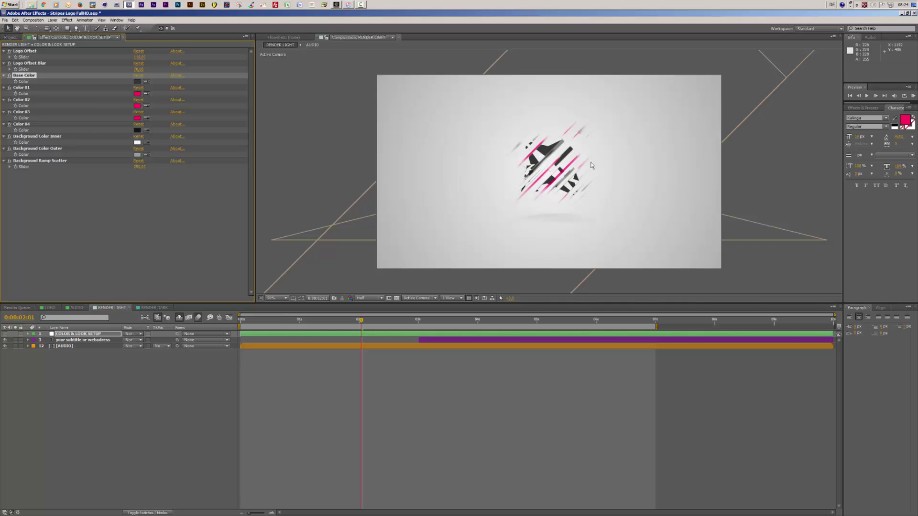
# Step: At 0:00:04:13, sample the logo's blue, magenta, orange and green into Colors 01–04
pyautogui.moveTo(503, 321); pyautogui.dragTo(508, 321)
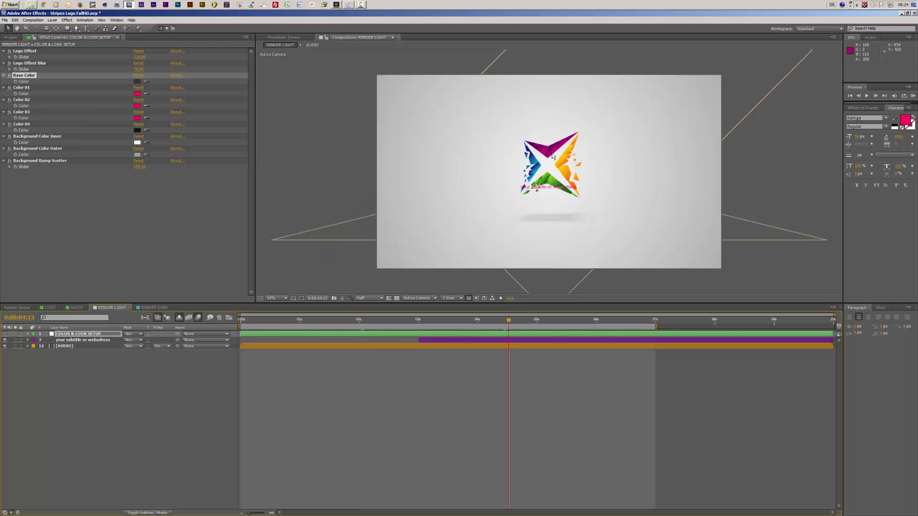
pyautogui.scroll(2, 545, 153)
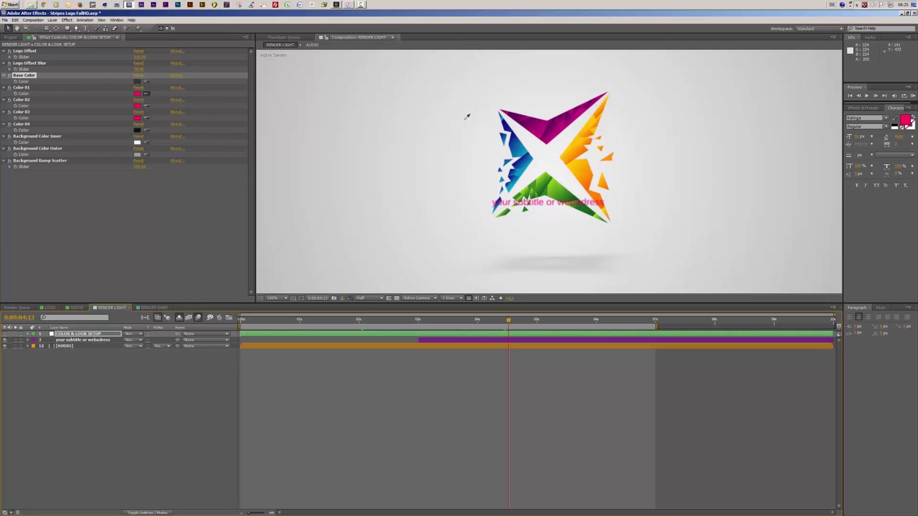
pyautogui.click(522, 149)
pyautogui.click(147, 106)
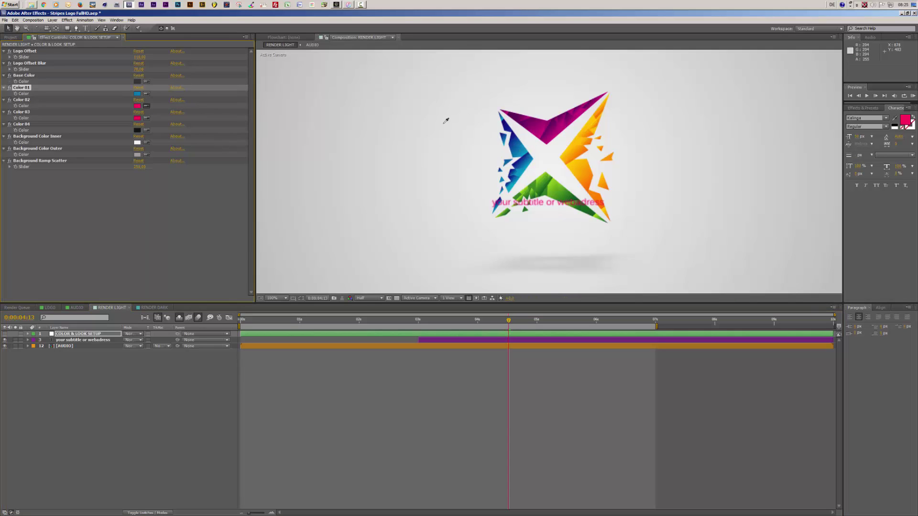
pyautogui.click(534, 125)
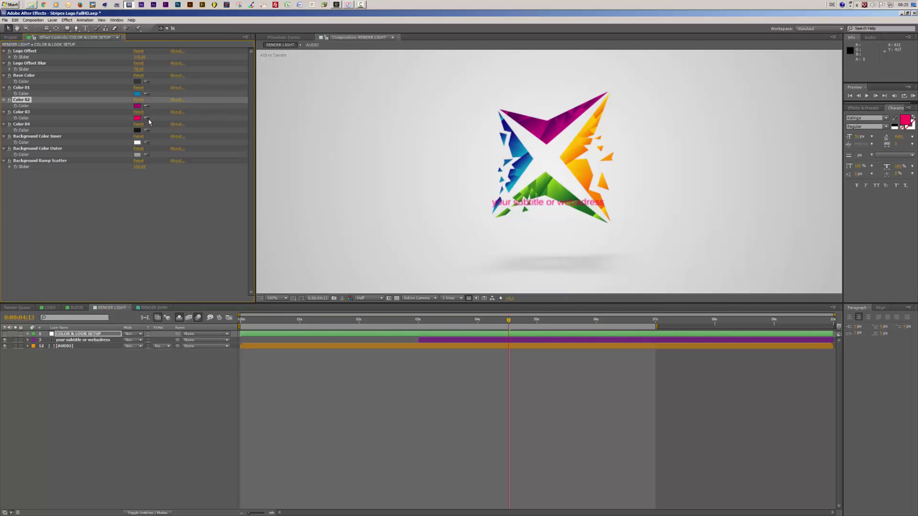
pyautogui.click(146, 118)
pyautogui.click(577, 150)
pyautogui.click(147, 130)
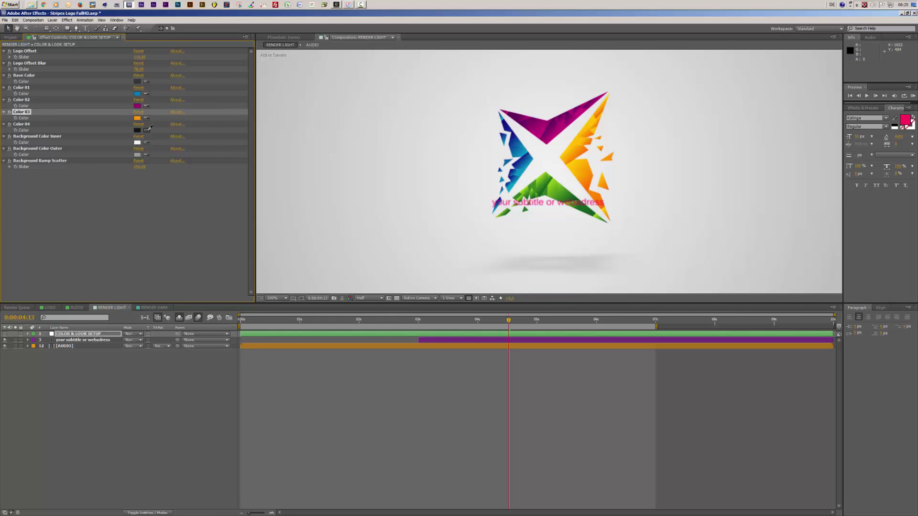
pyautogui.click(544, 182)
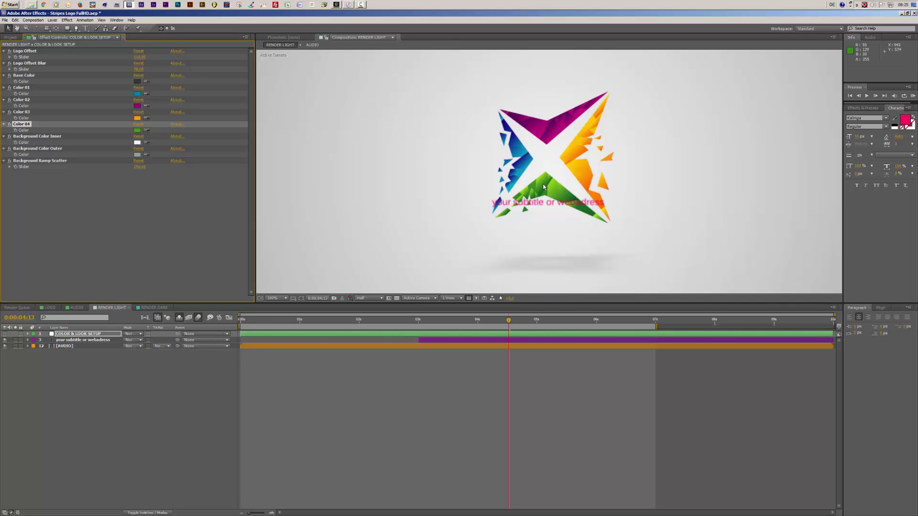
# Step: Check the stripes at 0:00:02:11 and 0:00:02:05, then return to the assembled logo
pyautogui.click(385, 324)
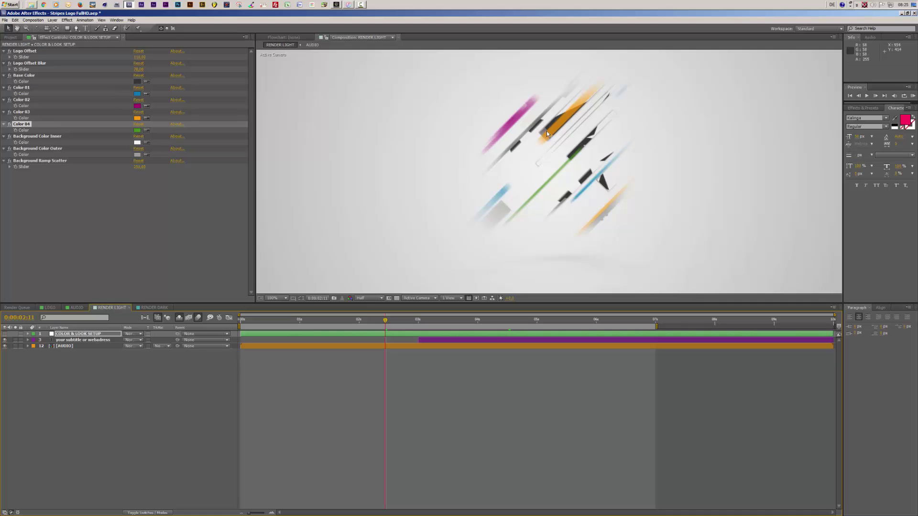
pyautogui.click(371, 323)
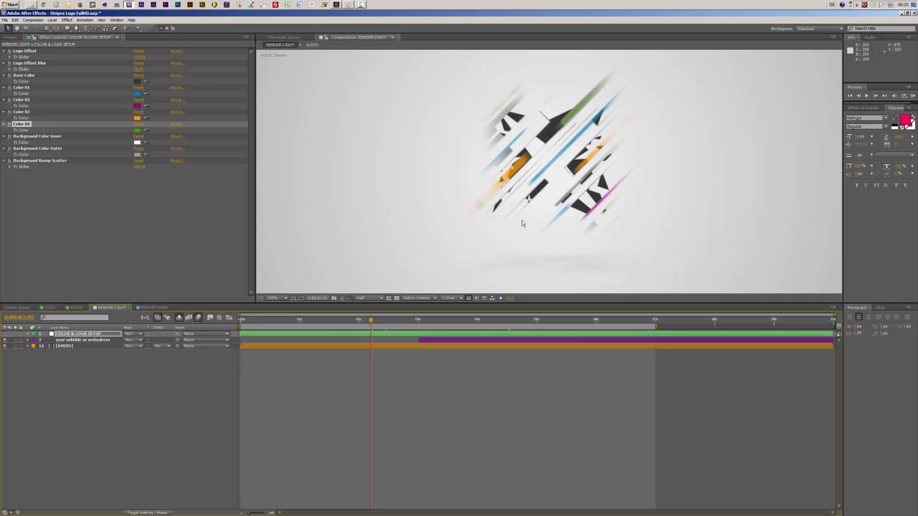
pyautogui.click(511, 319)
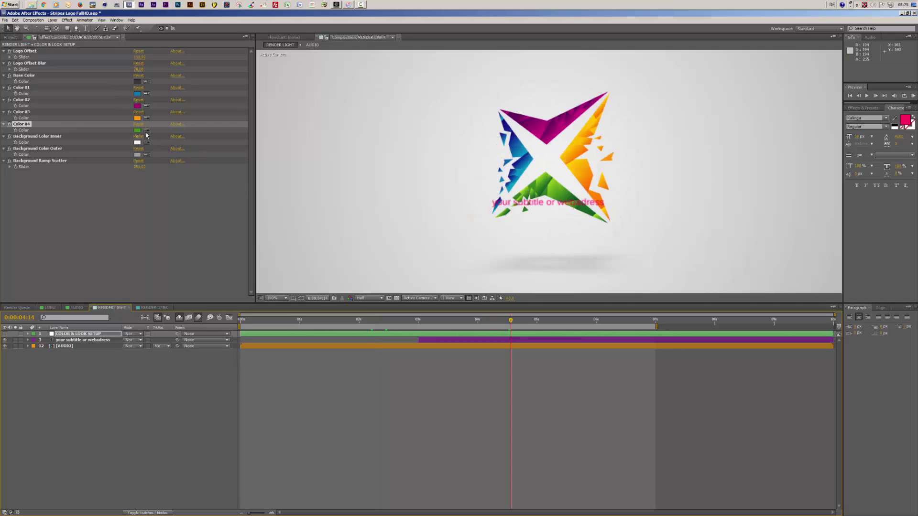
# Step: Resample the logo's green, yellow, magenta and blue into Colors 04, 03, 02 and 01
pyautogui.click(147, 131)
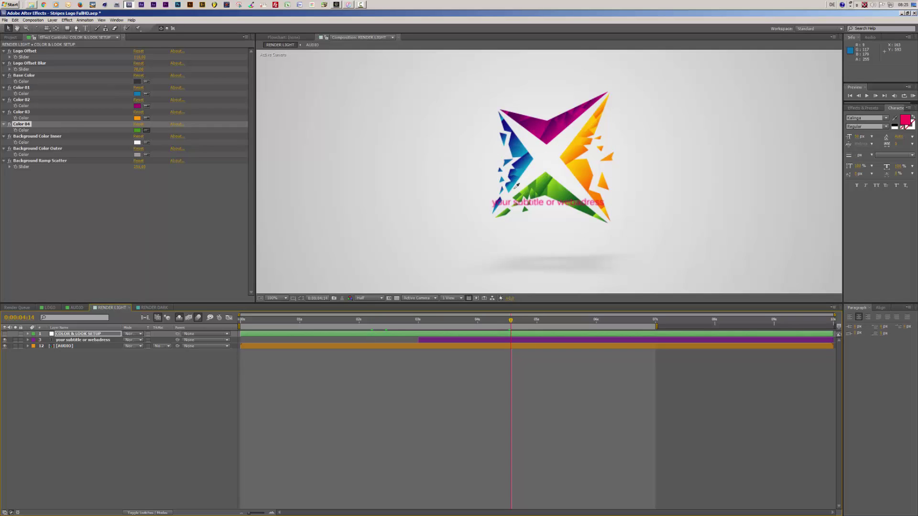
pyautogui.click(542, 176)
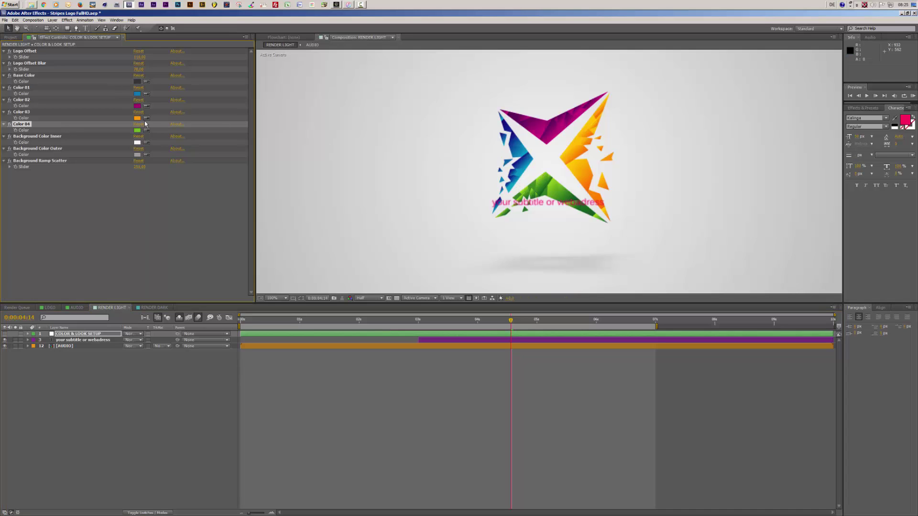
pyautogui.click(146, 118)
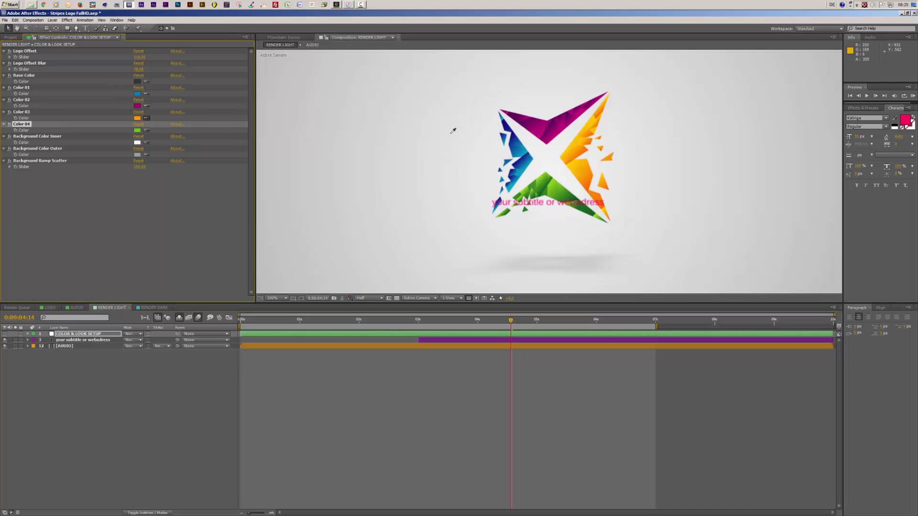
pyautogui.click(572, 145)
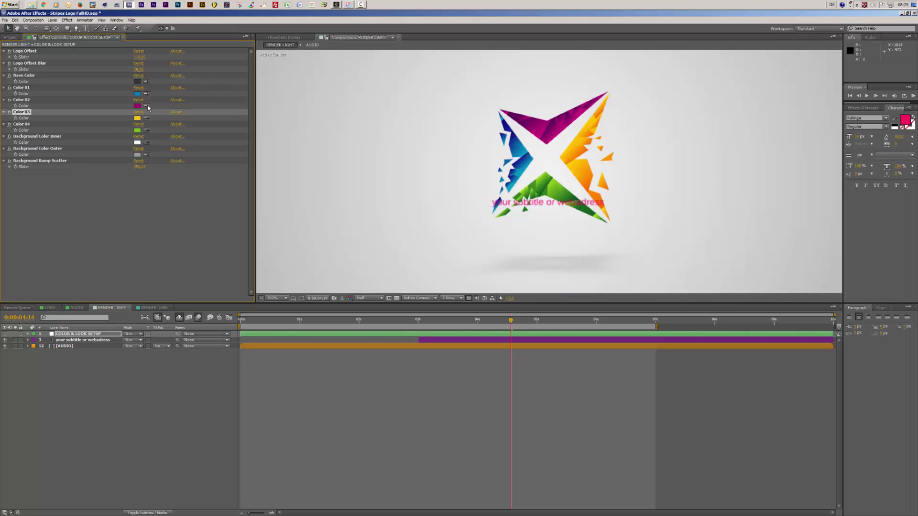
pyautogui.click(146, 106)
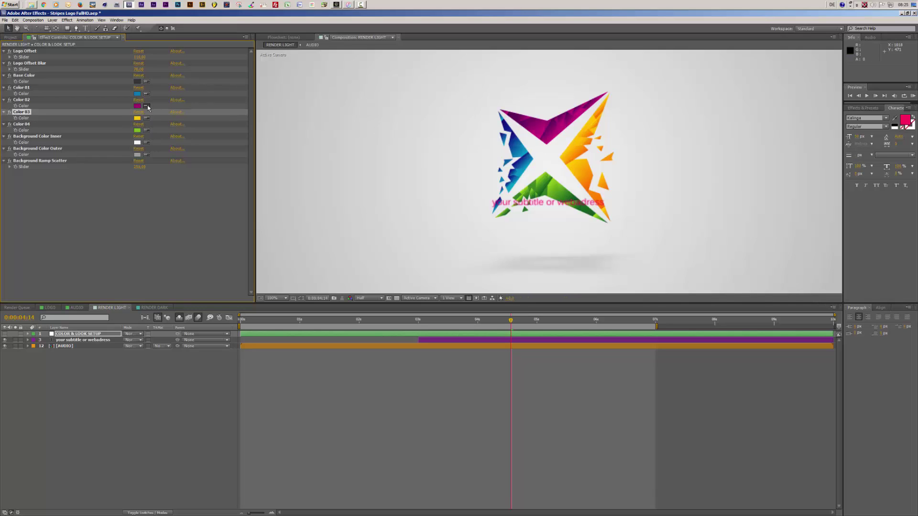
pyautogui.click(565, 125)
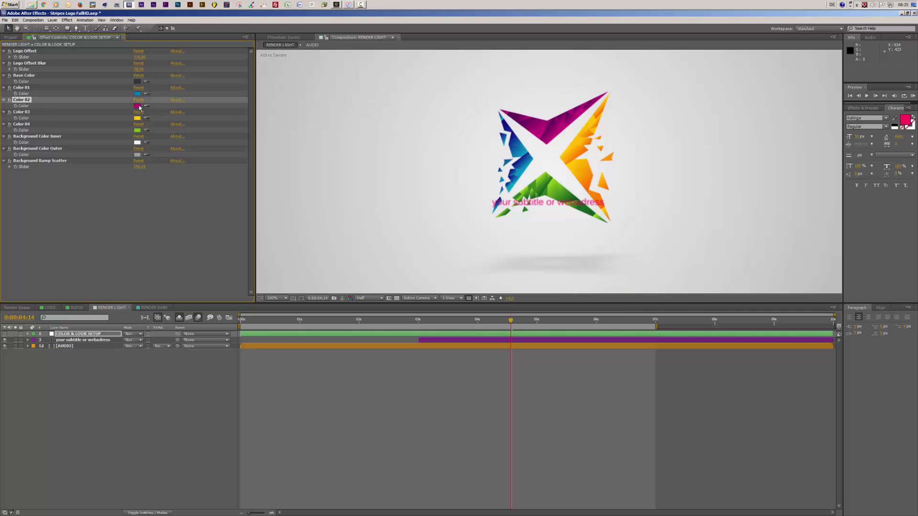
pyautogui.click(137, 106)
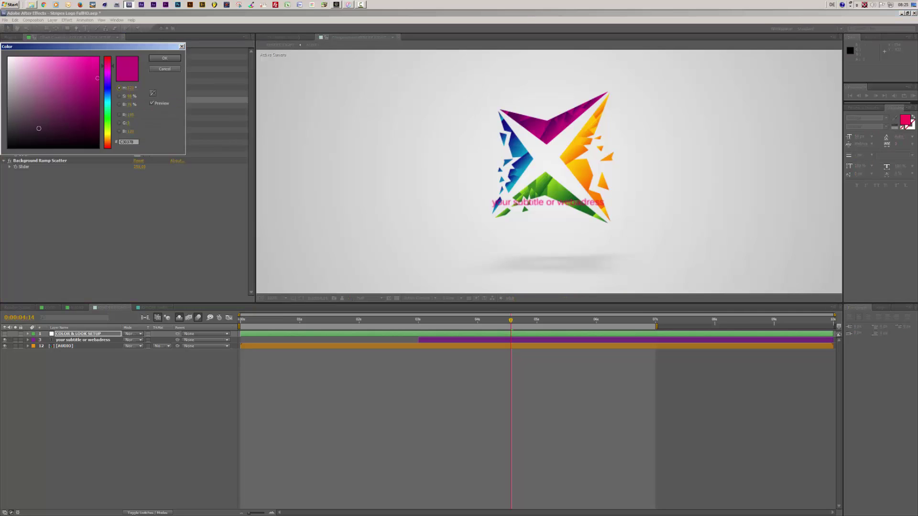
pyautogui.click(165, 69)
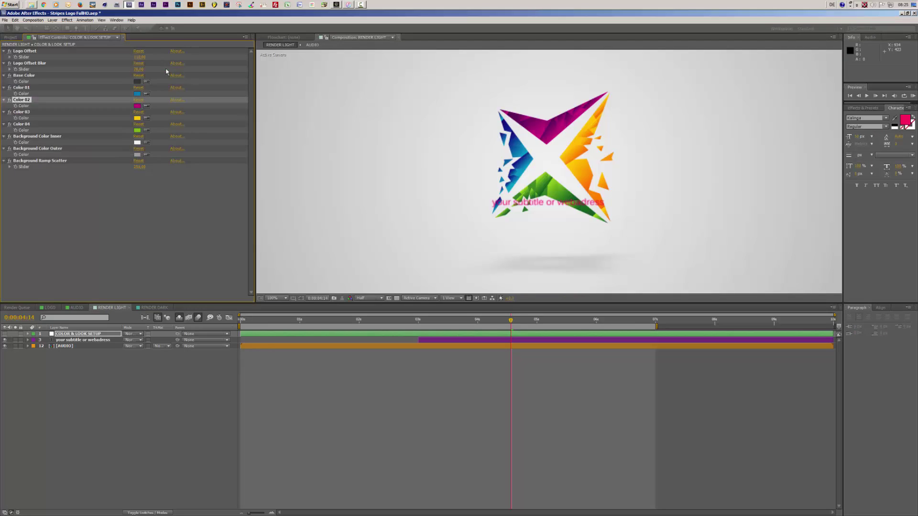
pyautogui.click(147, 94)
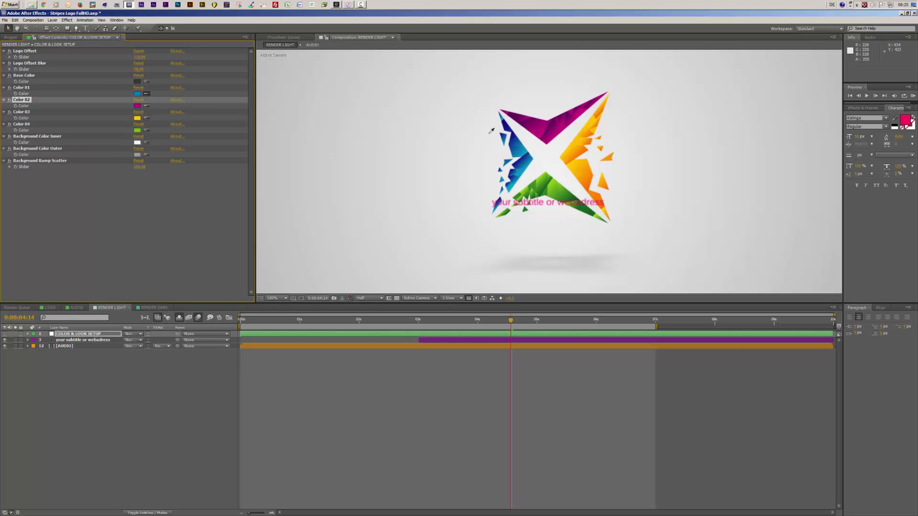
pyautogui.click(526, 146)
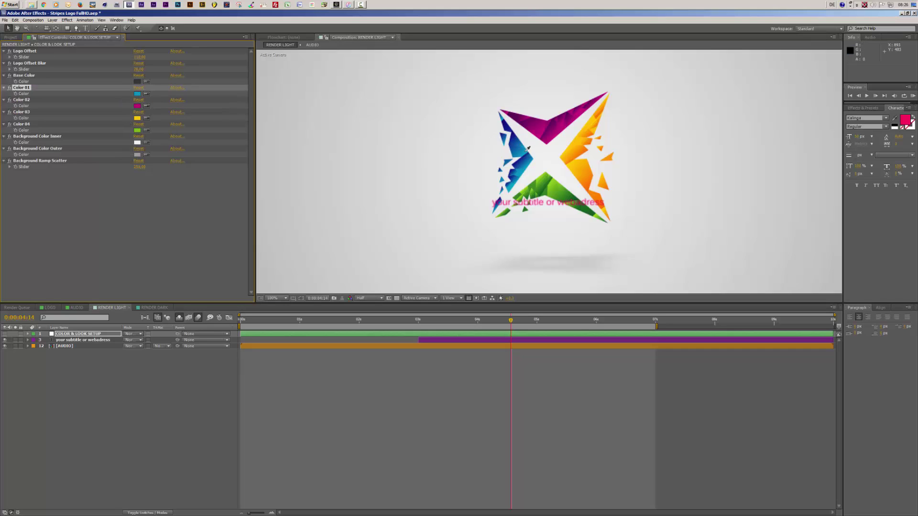
# Step: Check the new stripe colours at 0:00:02:05, 0:00:02:07 and 0:00:02:12 with the full frame visible
pyautogui.click(371, 319)
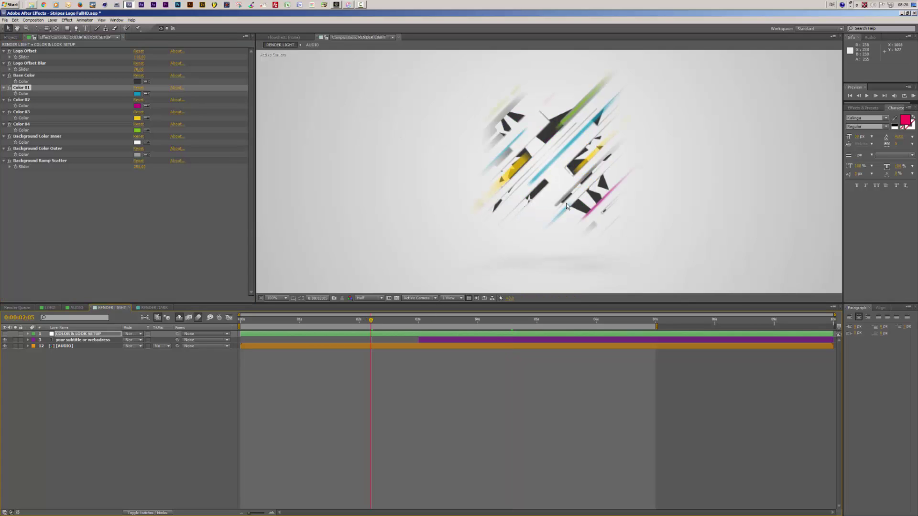
pyautogui.click(365, 321)
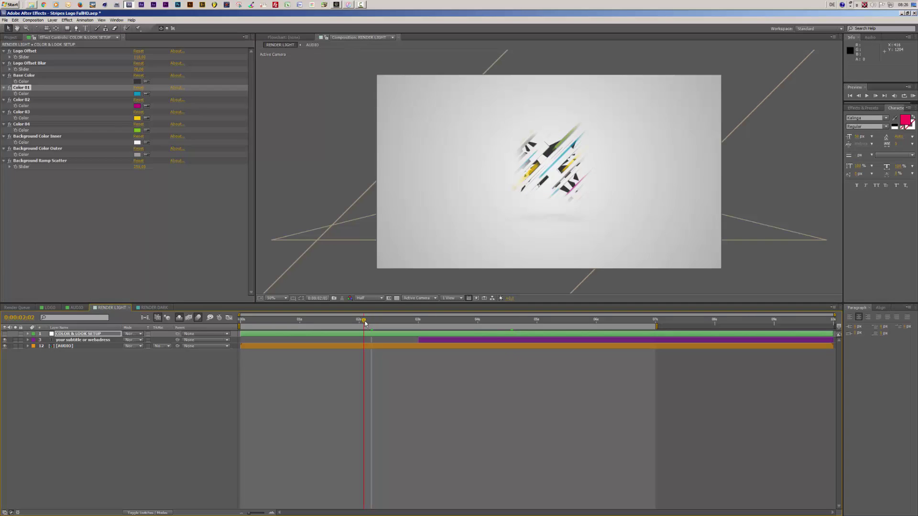
pyautogui.click(375, 320)
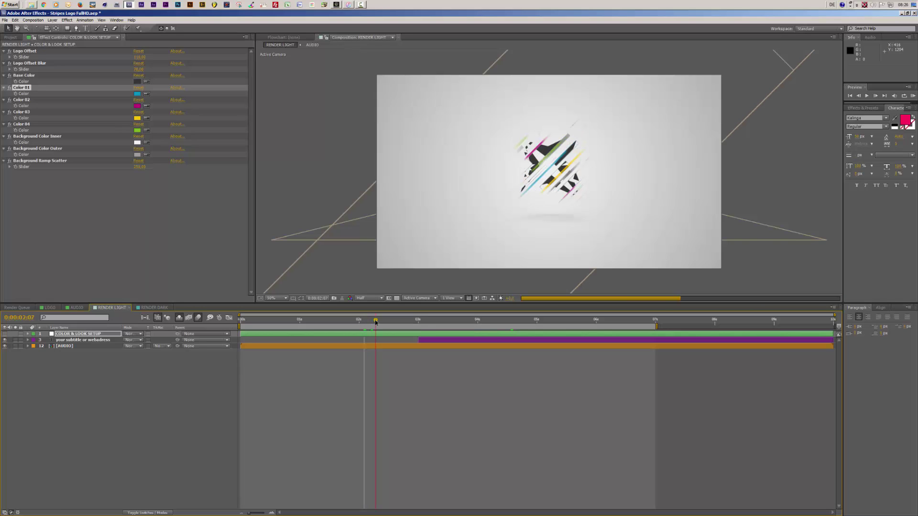
pyautogui.click(387, 320)
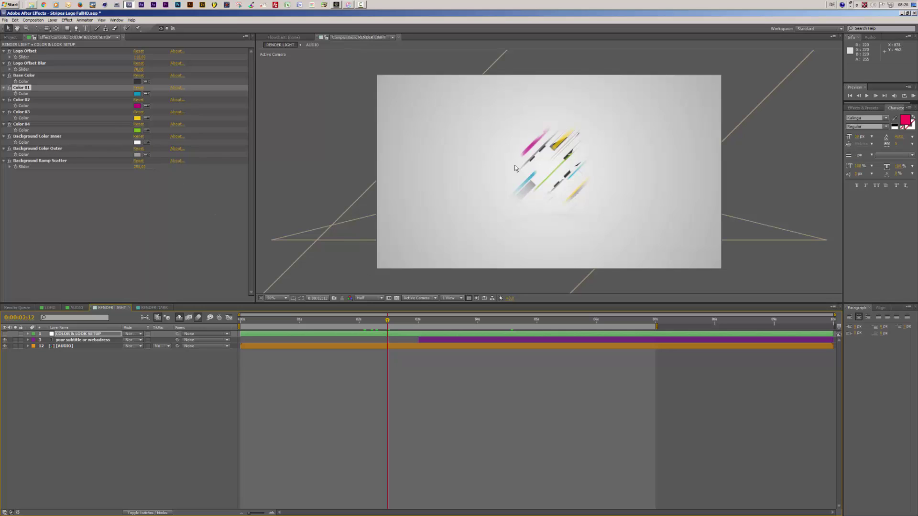
# Step: Set Background Color Inner to the light blue B9E4FF
pyautogui.click(138, 143)
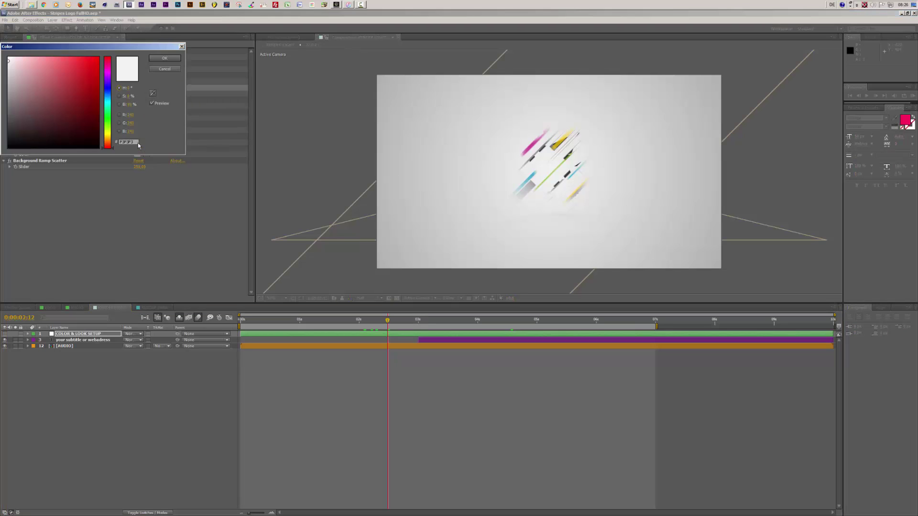
pyautogui.moveTo(9, 61); pyautogui.dragTo(37, 57)
pyautogui.moveTo(108, 101); pyautogui.dragTo(109, 99)
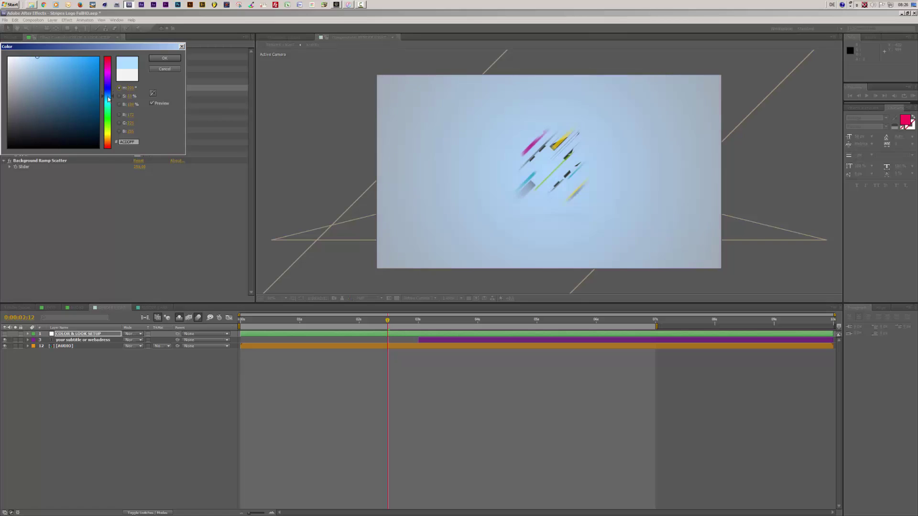
pyautogui.click(32, 55)
pyautogui.click(164, 58)
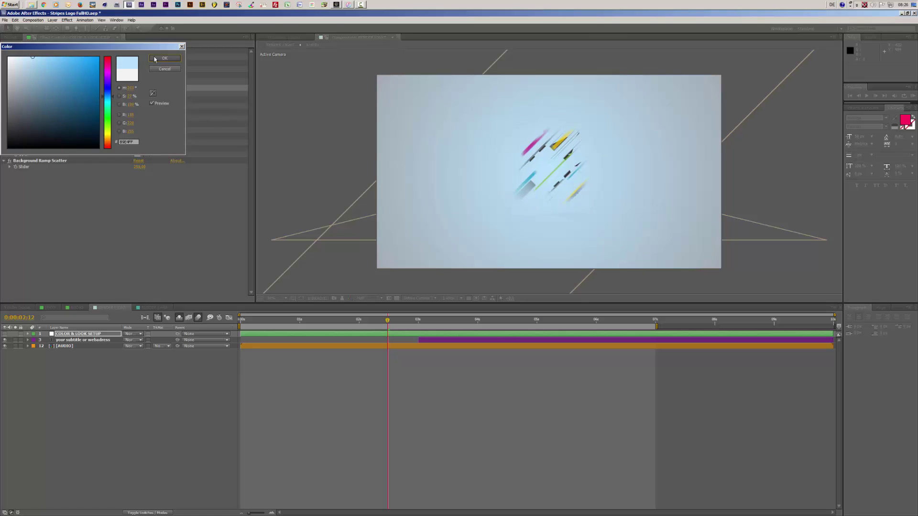
# Step: Set Background Color Outer to the darker blue-grey 4D6574
pyautogui.click(146, 154)
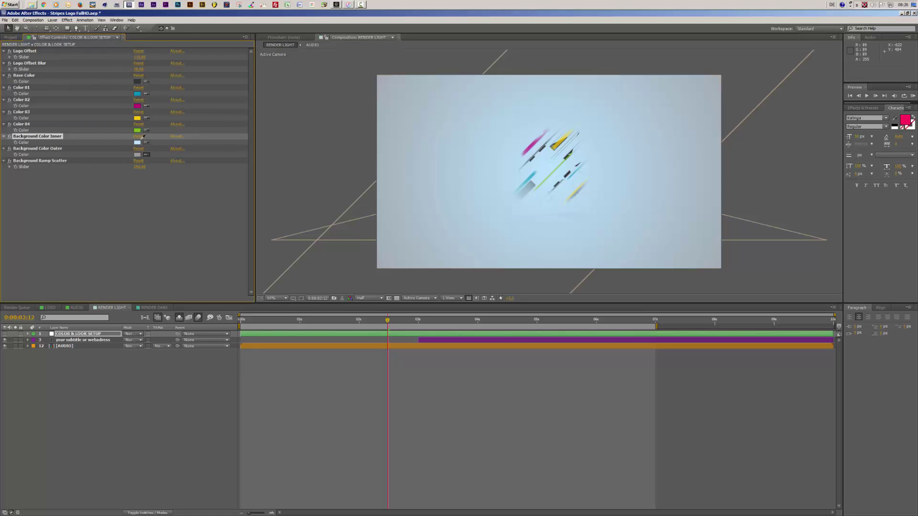
pyautogui.click(138, 142)
pyautogui.click(137, 154)
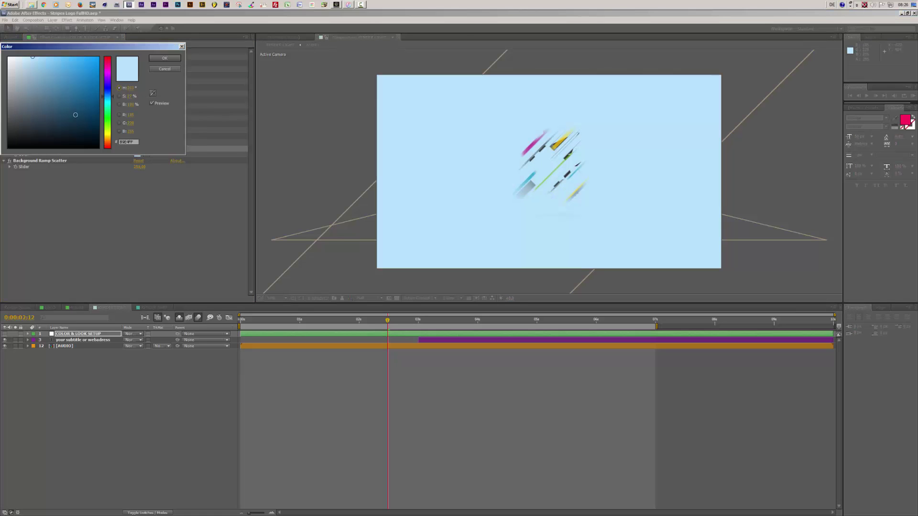
pyautogui.moveTo(41, 92); pyautogui.dragTo(34, 120)
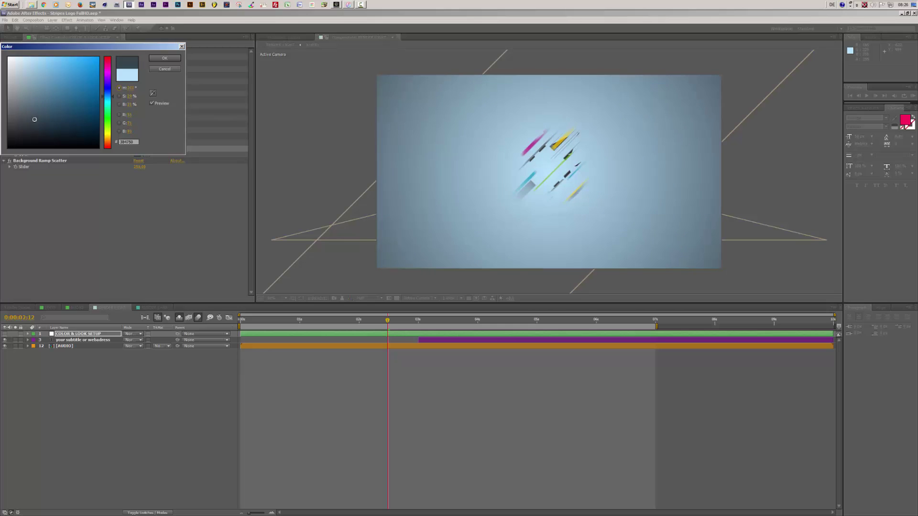
pyautogui.click(165, 59)
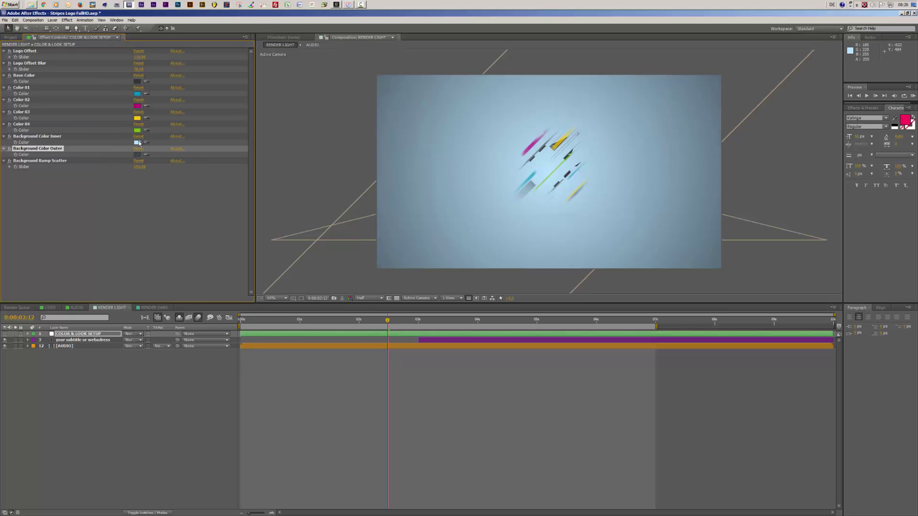
# Step: Select Background Ramp Scatter and set preview Resolution to Full, zooming to inspect the gradient
pyautogui.click(56, 161)
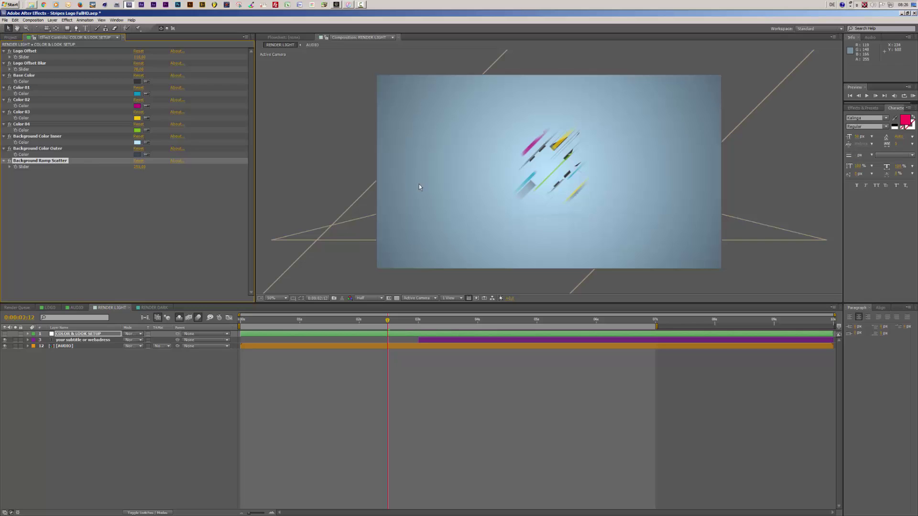
pyautogui.press('.')
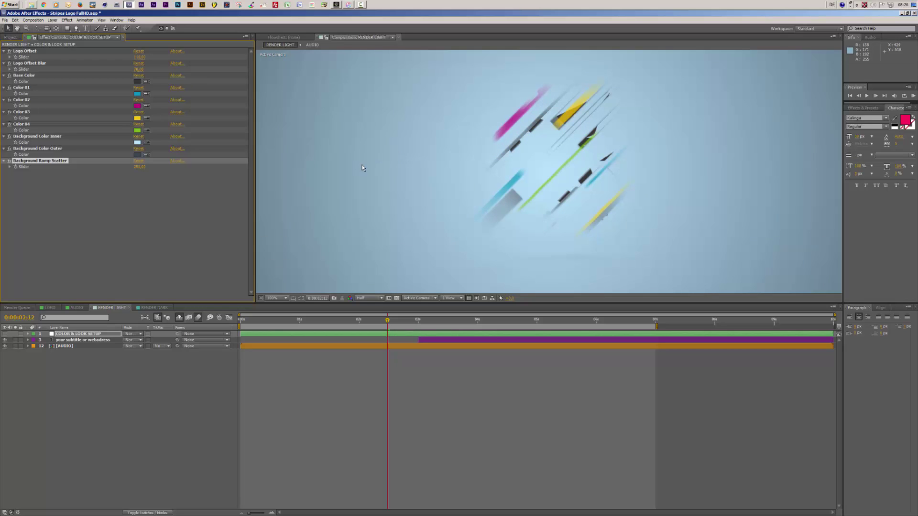
pyautogui.press(',')
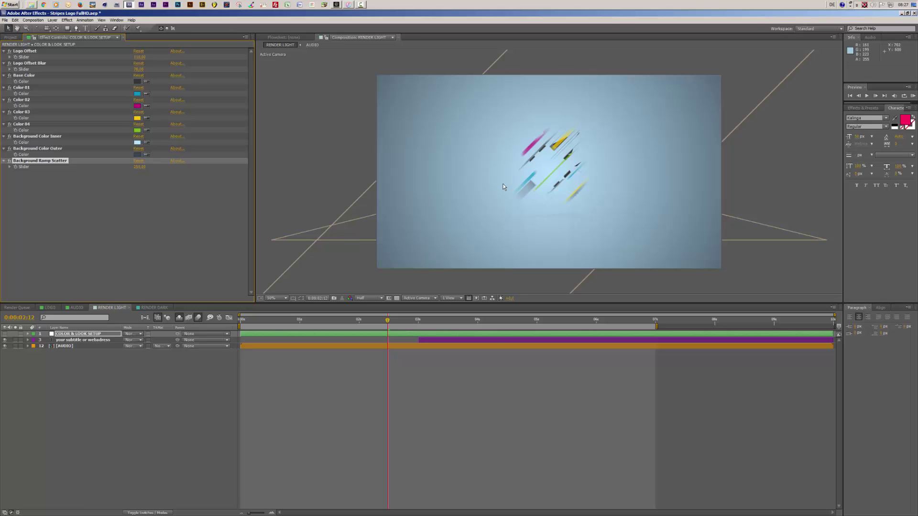
pyautogui.press('.')
pyautogui.press('.')
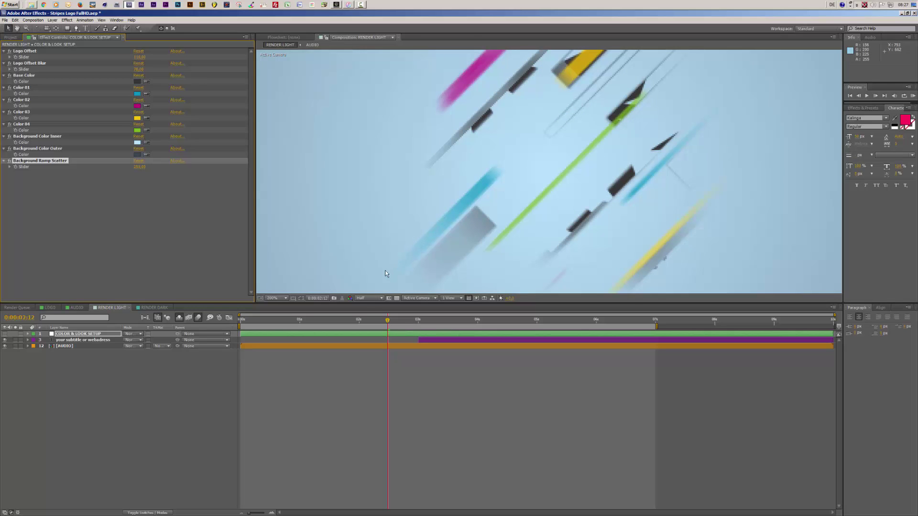
pyautogui.click(378, 298)
pyautogui.click(369, 307)
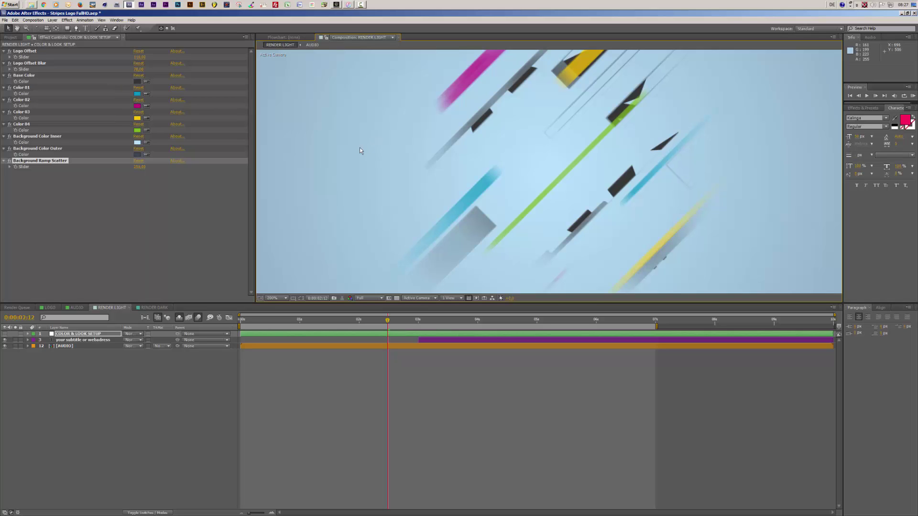
pyautogui.press(',')
pyautogui.press(',')
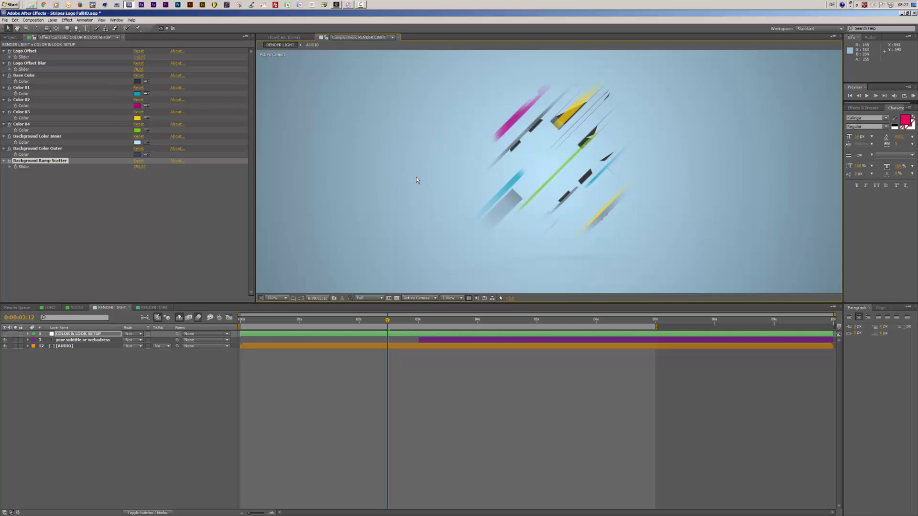
pyautogui.press(',')
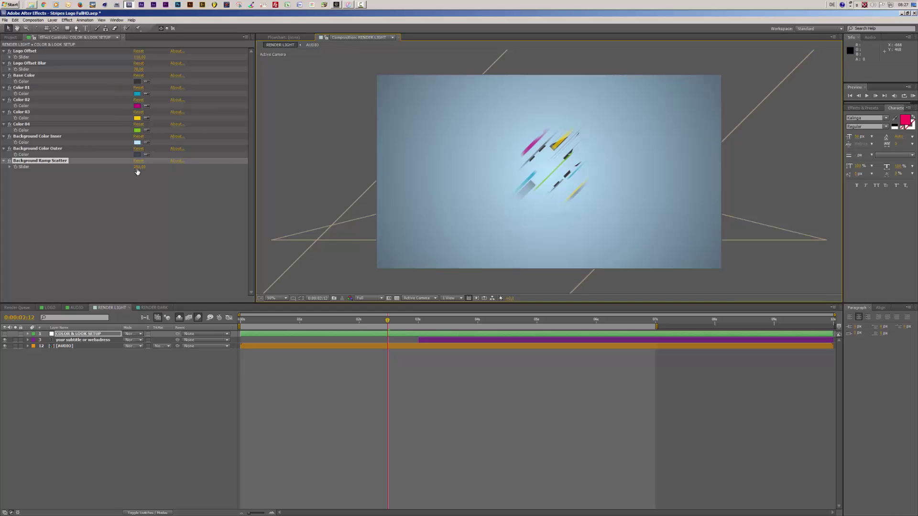
# Step: Go to 0:00:03:09 and select the 'your subtitle or webadress' layer
pyautogui.click(439, 323)
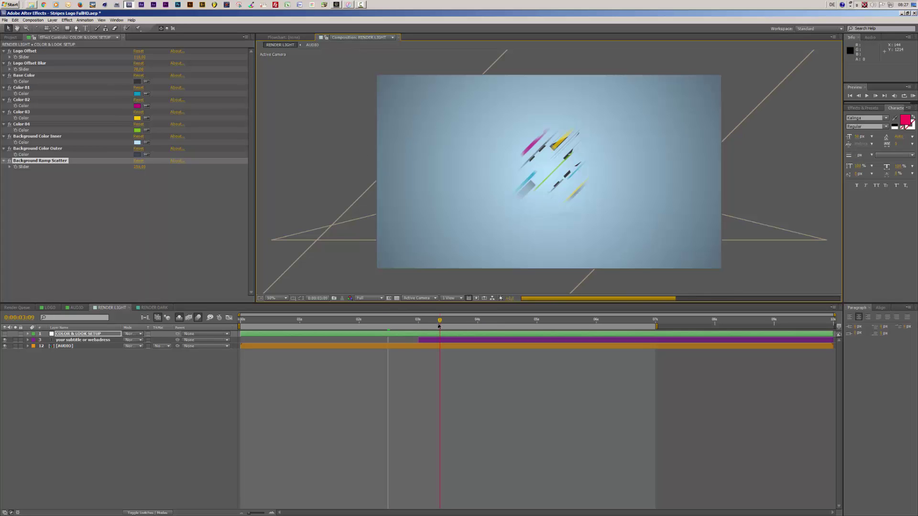
pyautogui.click(445, 340)
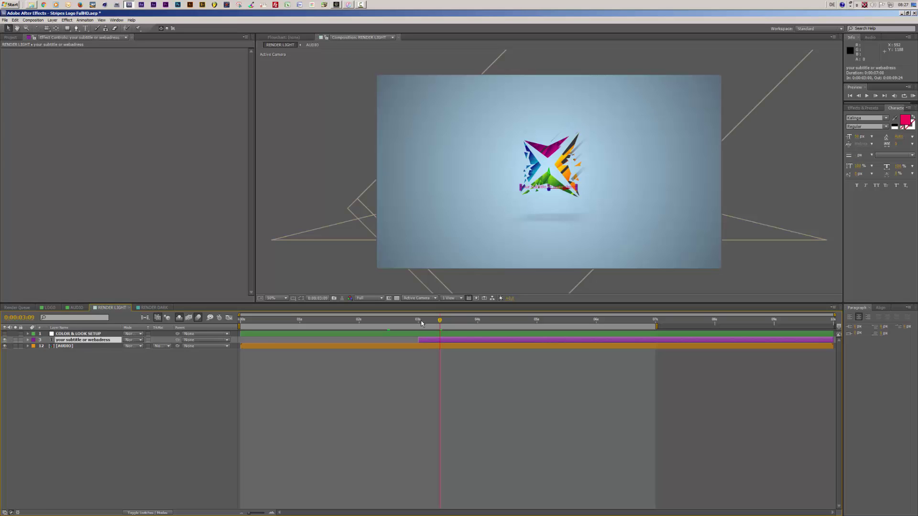
# Step: At 0:00:03:12, drag the subtitle text down just below the X logo
pyautogui.click(447, 320)
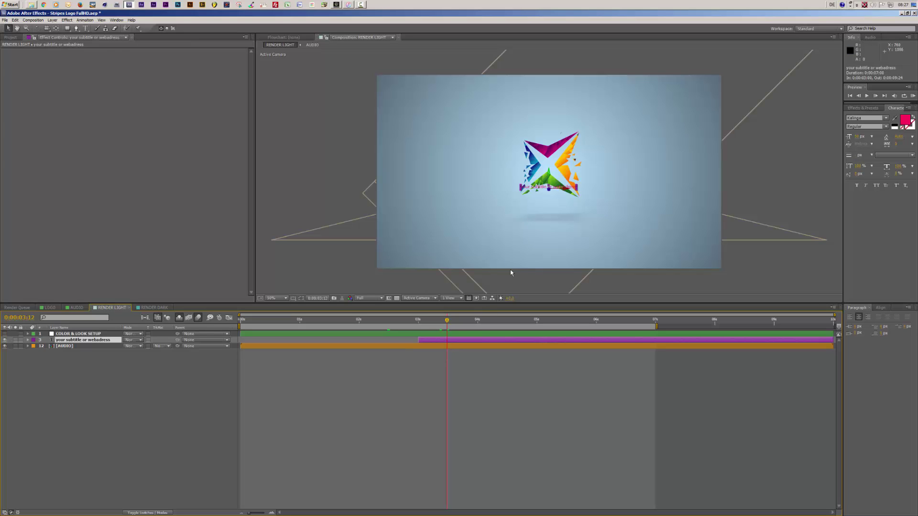
pyautogui.moveTo(549, 177); pyautogui.dragTo(548, 192)
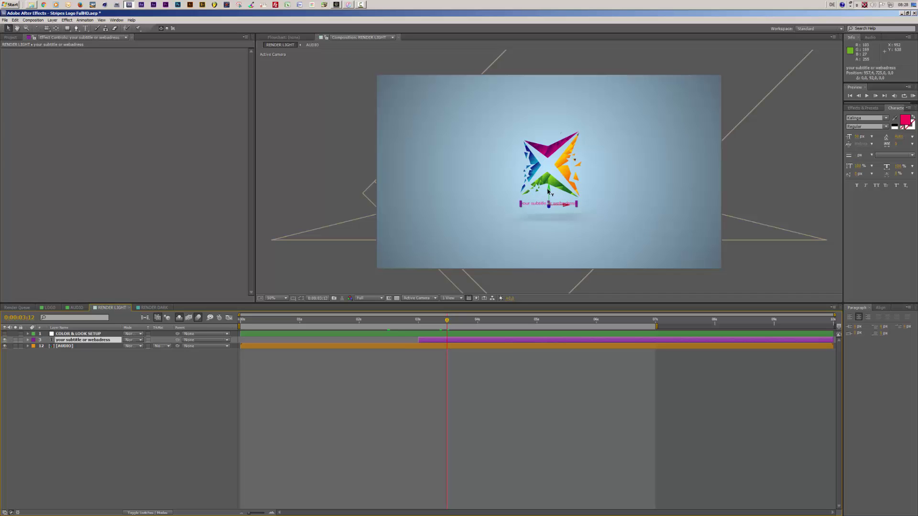
pyautogui.click(539, 199)
# Step: Change the subtitle text fill from pink to white (FFFFFF)
pyautogui.click(466, 340)
pyautogui.click(896, 128)
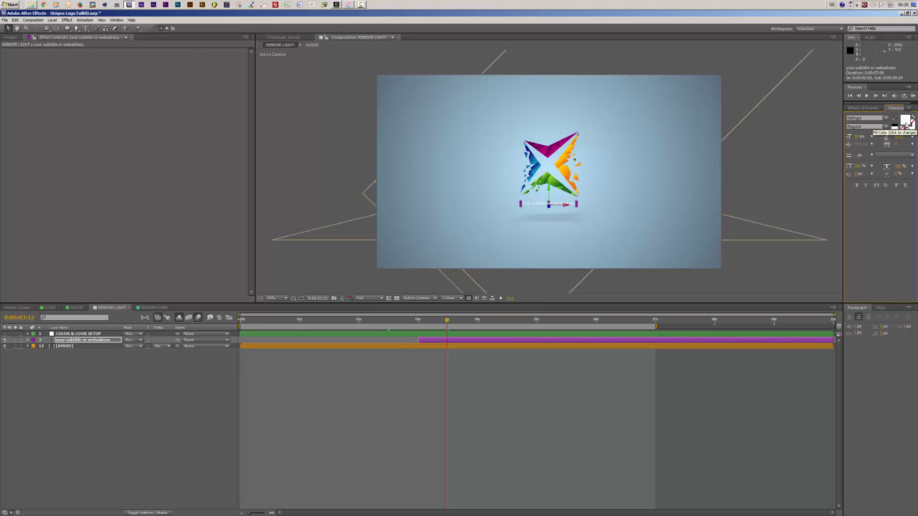
pyautogui.click(905, 125)
pyautogui.moveTo(12, 90); pyautogui.dragTo(2, 41)
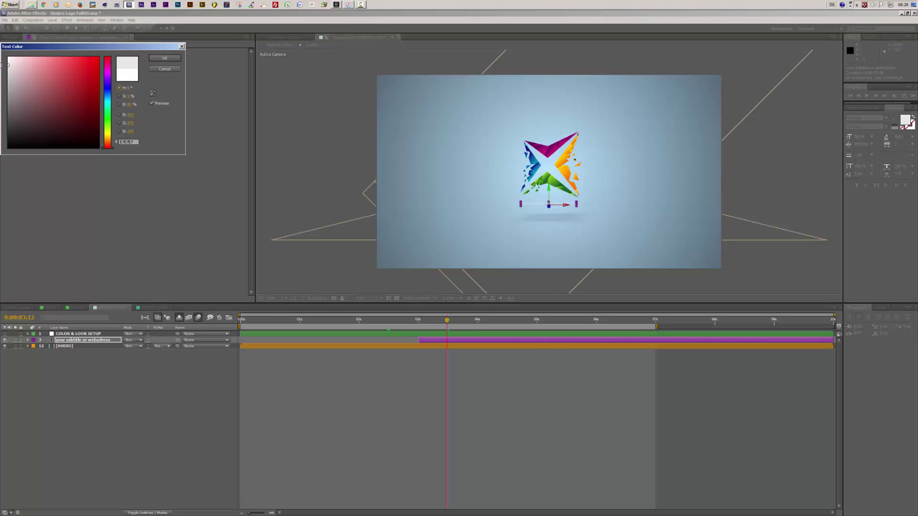
pyautogui.click(169, 59)
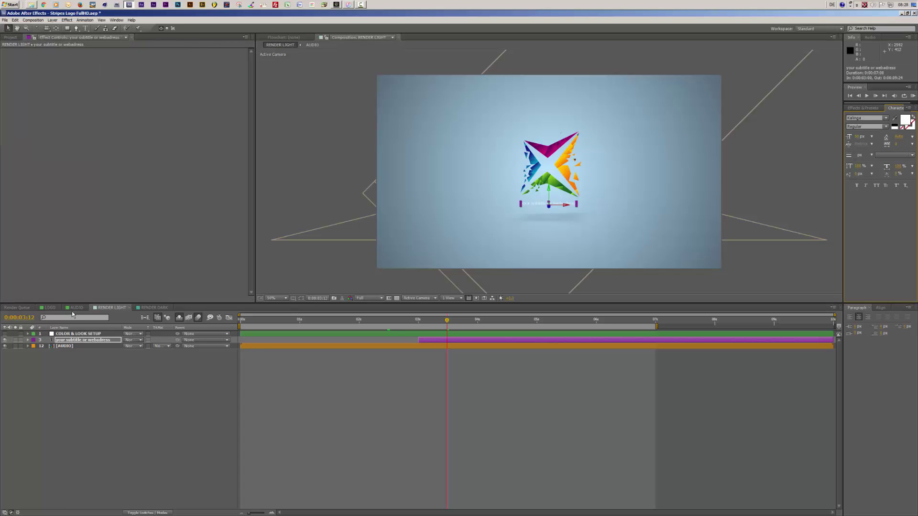
# Step: Set COLOR & LOOK SETUP's Background Color Inner to 9DCAE7 and bring up the project folder window
pyautogui.click(84, 334)
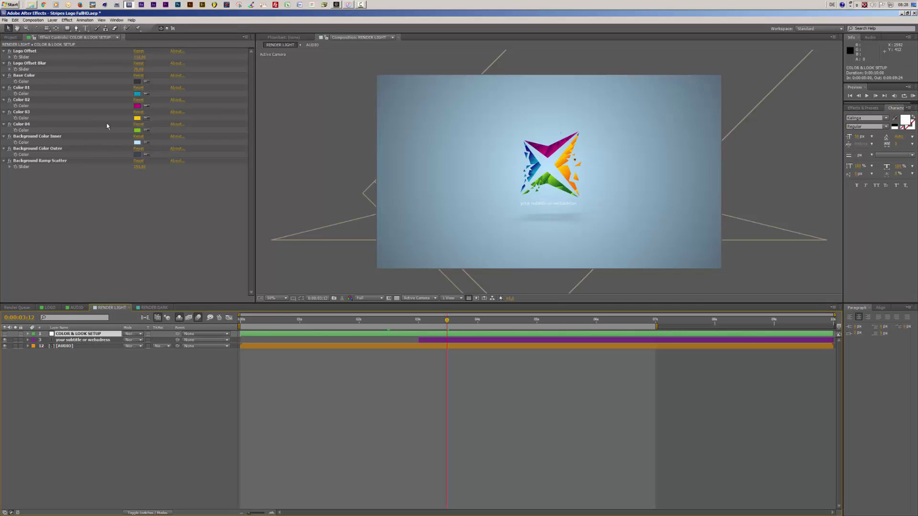
pyautogui.click(138, 142)
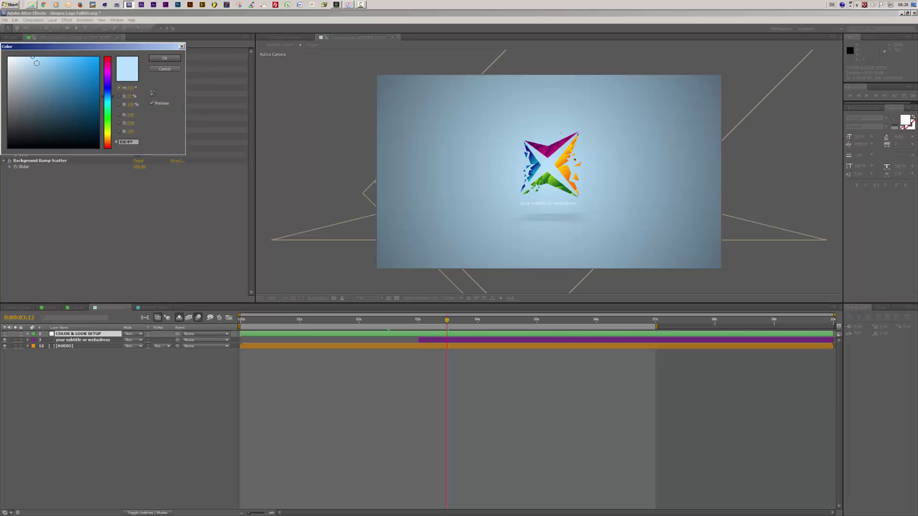
pyautogui.click(37, 64)
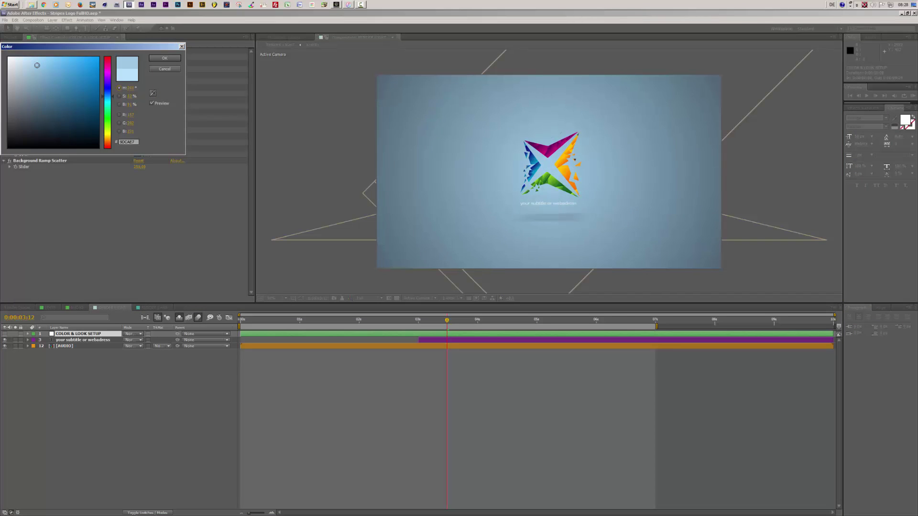
pyautogui.click(164, 59)
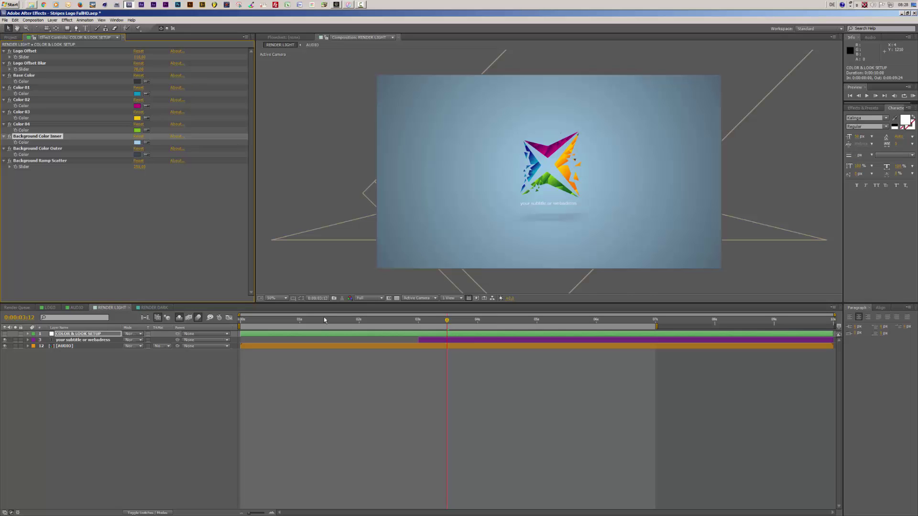
pyautogui.moveTo(917, 217); pyautogui.dragTo(483, 234)
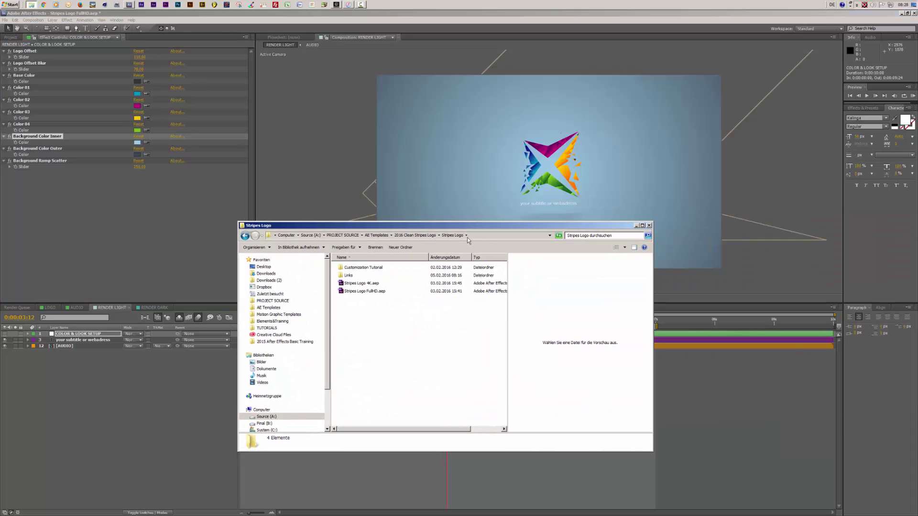
pyautogui.doubleClick(349, 276)
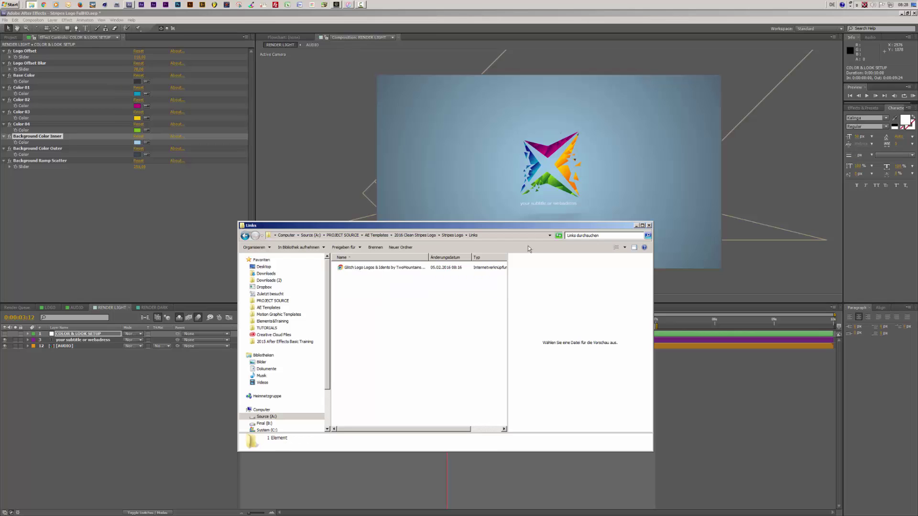
pyautogui.click(446, 236)
pyautogui.moveTo(532, 228); pyautogui.dragTo(917, 206)
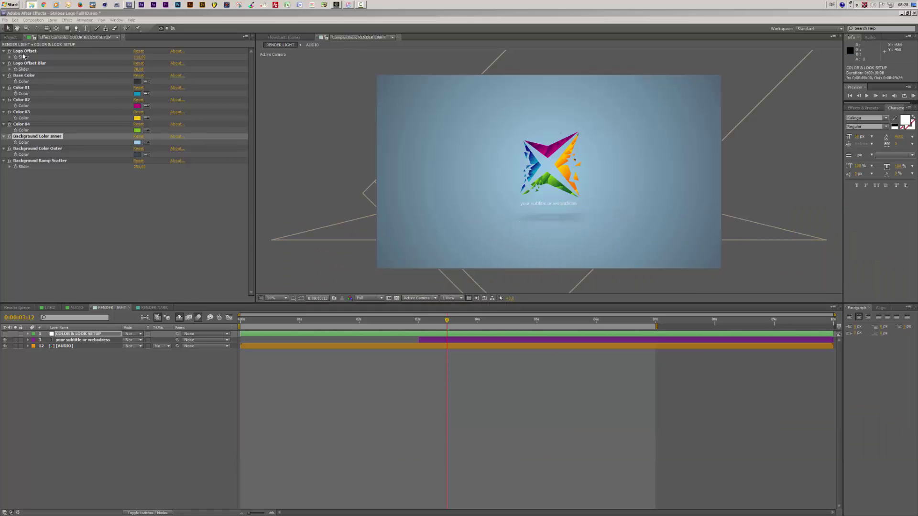
pyautogui.click(5, 20)
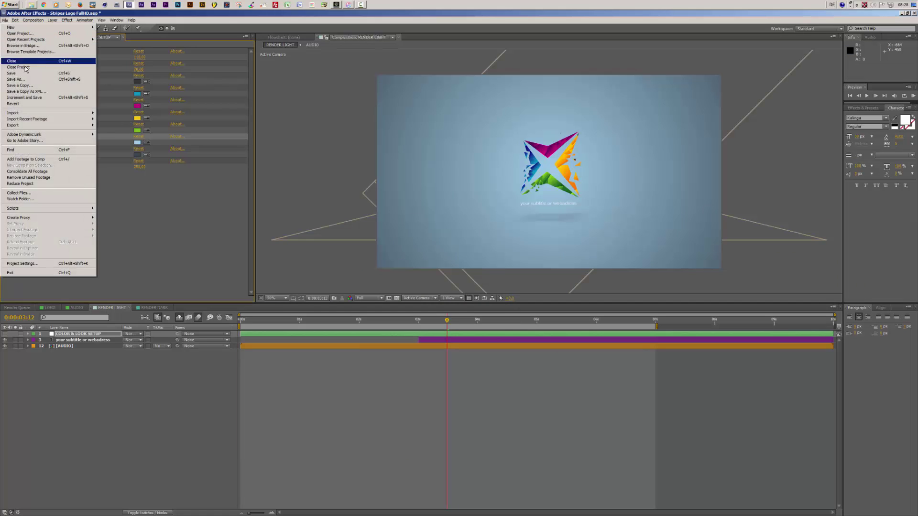
pyautogui.moveTo(28, 115)
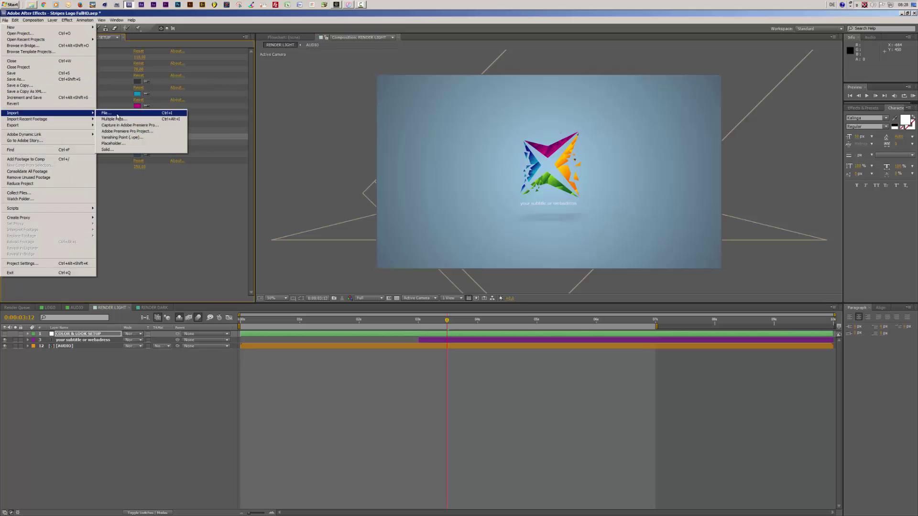
pyautogui.click(121, 215)
pyautogui.click(78, 308)
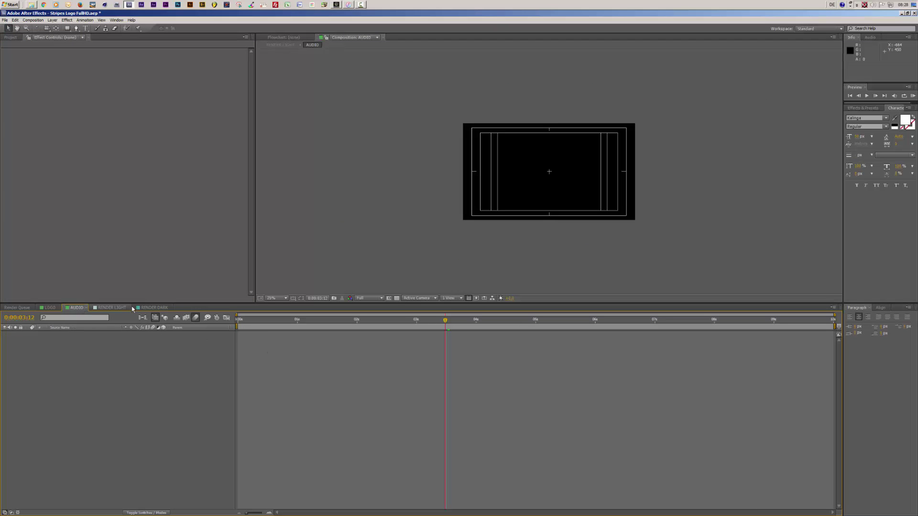
pyautogui.click(111, 307)
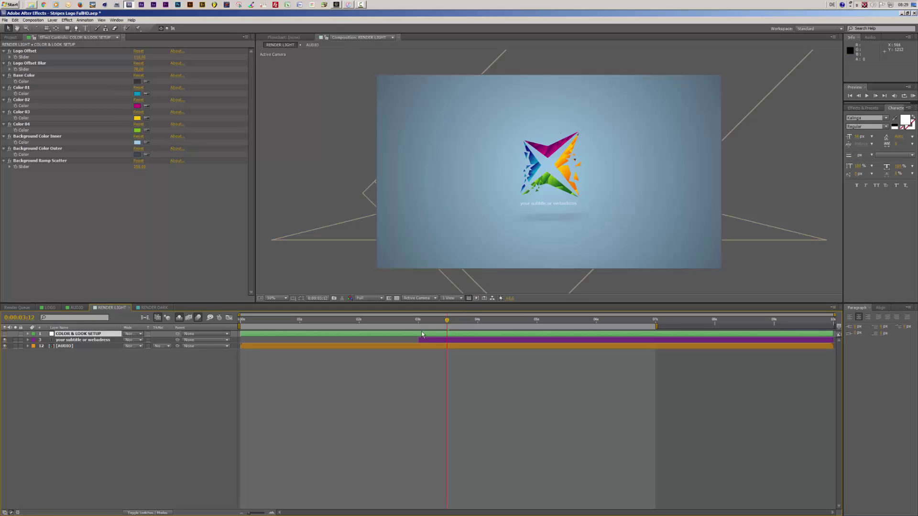
# Step: Scrub back and show the RENDER DARK composition at 0:00:02:19, briefly comparing RENDER LIGHT
pyautogui.click(384, 320)
pyautogui.click(373, 324)
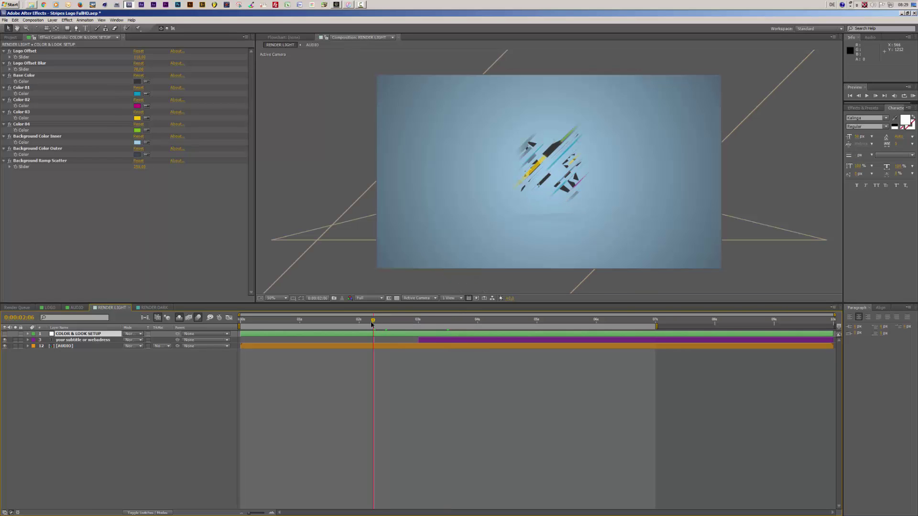
pyautogui.click(154, 307)
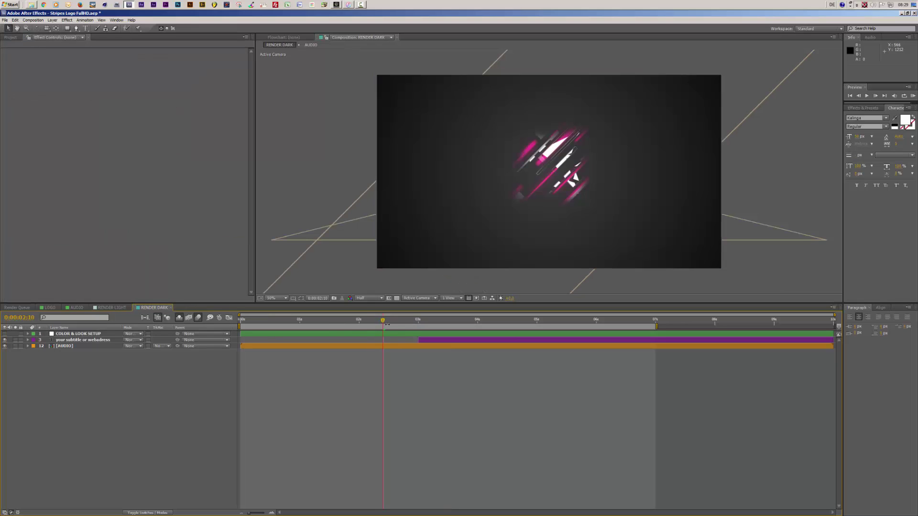
pyautogui.click(405, 324)
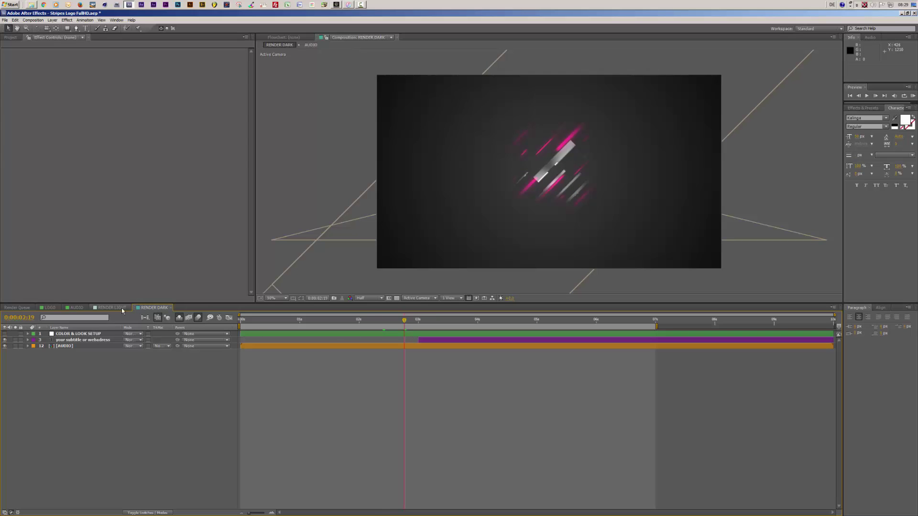
pyautogui.click(112, 308)
pyautogui.click(154, 307)
# Step: In COLOR & LOOK SETUP, set the Glow effect's Glow Radius to 0 to preview without glow
pyautogui.click(99, 335)
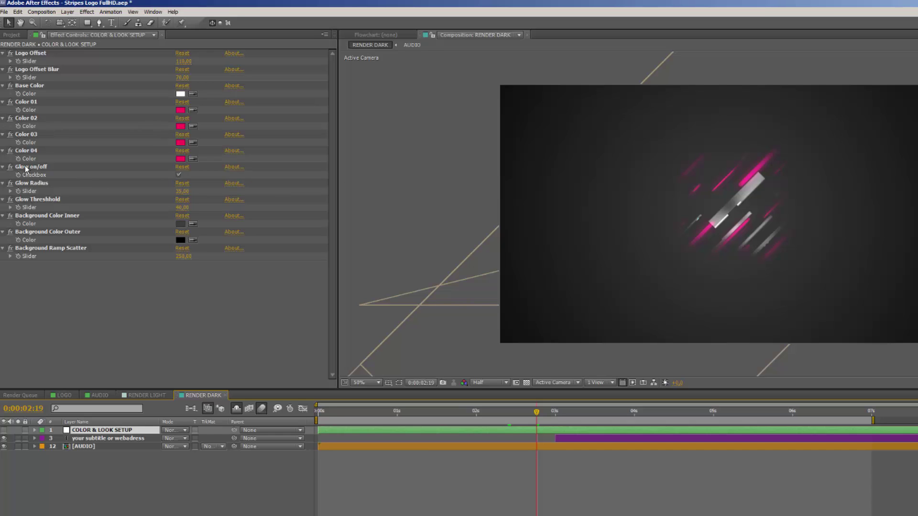
pyautogui.click(178, 175)
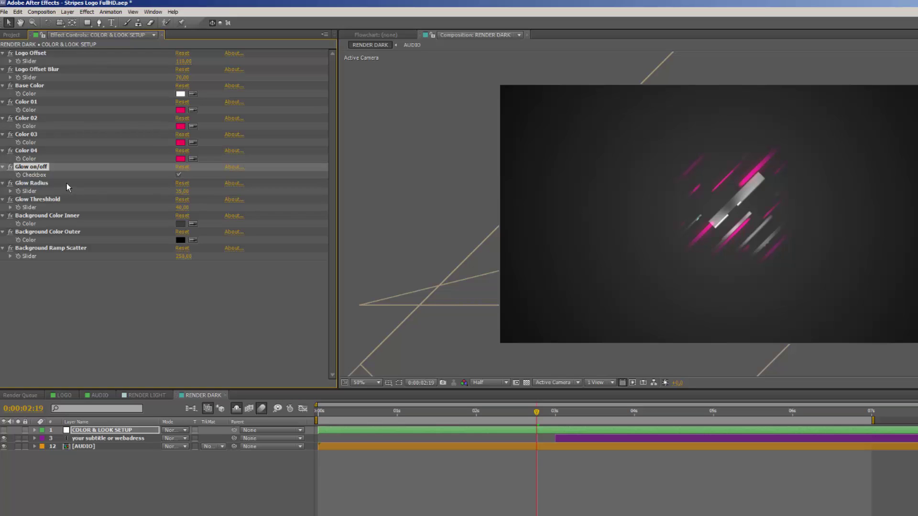
pyautogui.click(182, 191)
pyautogui.write('0')
pyautogui.press('Return')
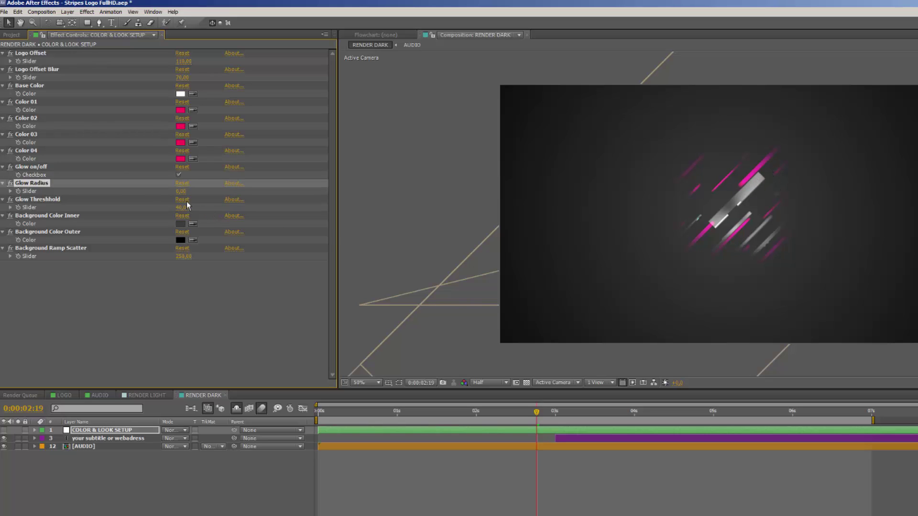
# Step: Restore Glow Radius to 35 and view a later frame of the dark animation
pyautogui.click(181, 192)
pyautogui.write('35')
pyautogui.press('Return')
pyautogui.scroll(2, 746, 180)
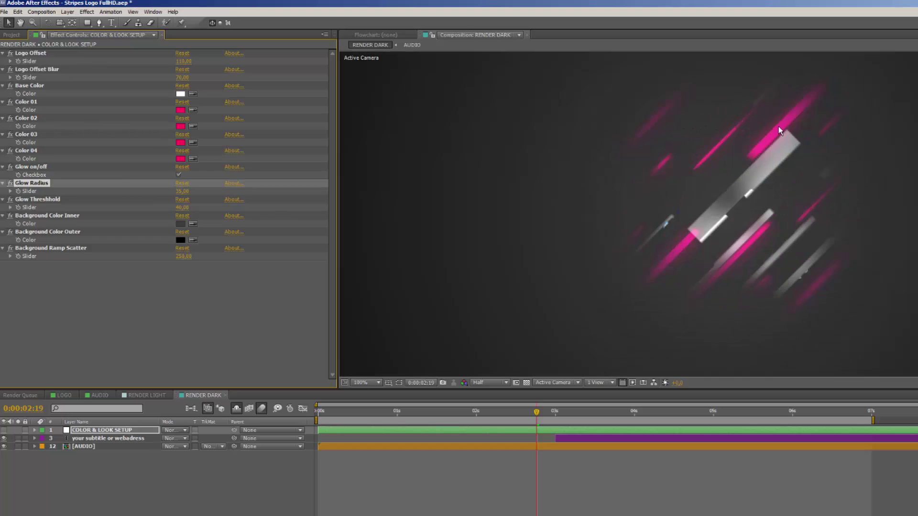
pyautogui.scroll(-2, 723, 208)
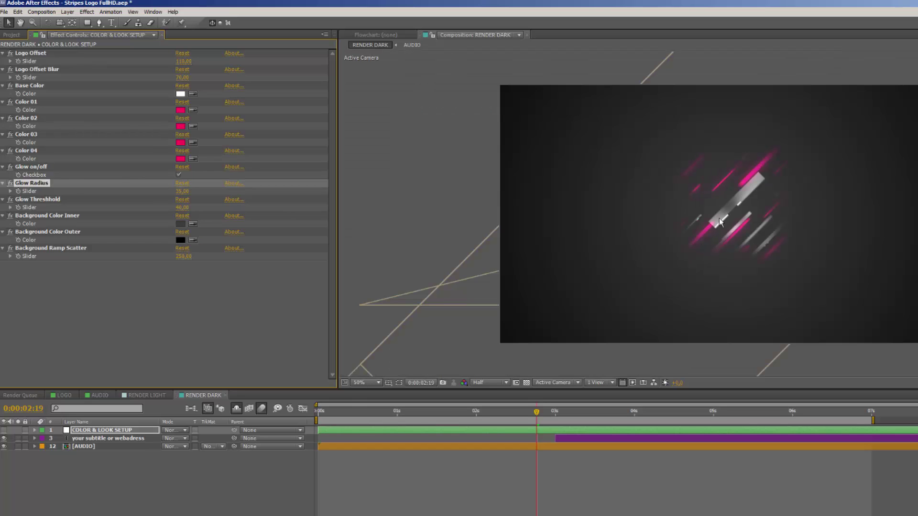
pyautogui.click(568, 412)
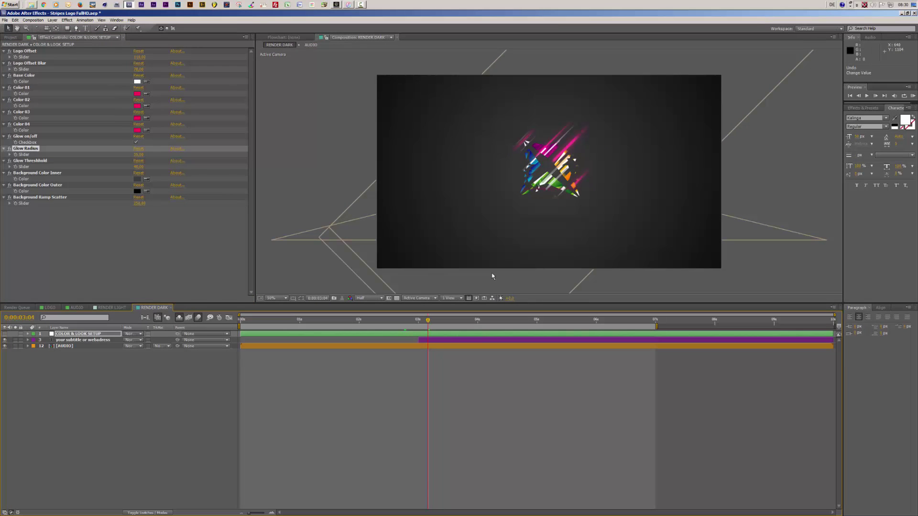
# Step: Return to the RENDER LIGHT composition
pyautogui.click(118, 311)
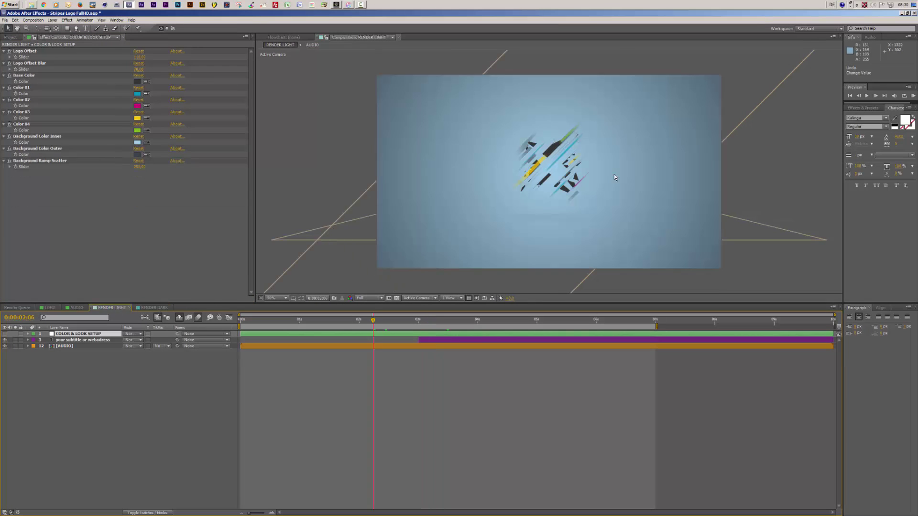